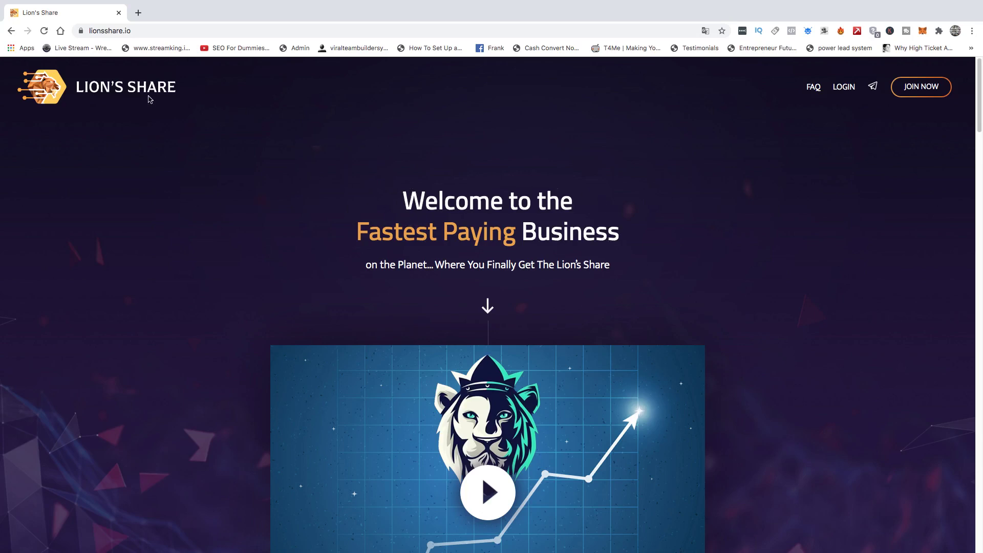
{"action": "scroll", "coordinate": [534, 473], "scroll_direction": "down", "scroll_amount": 1}
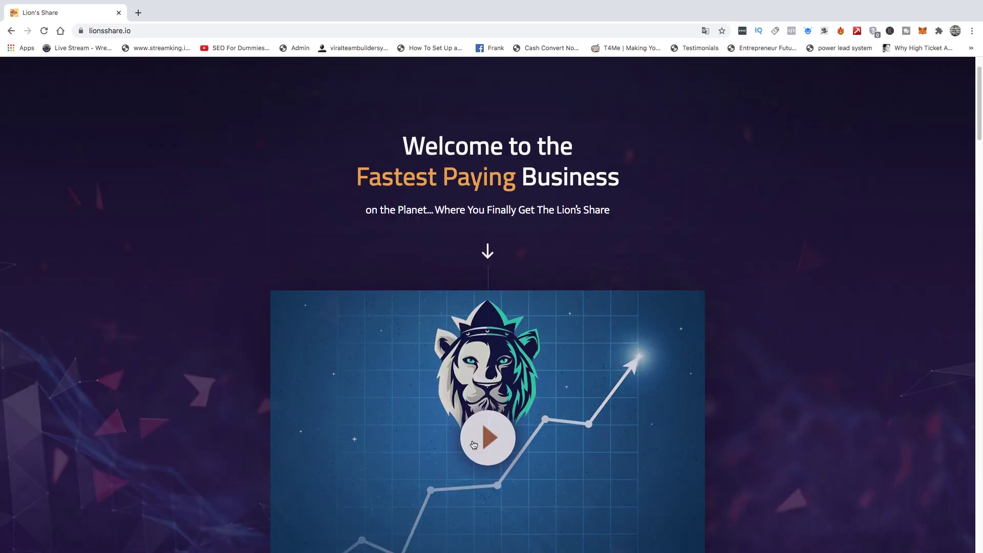
{"action": "scroll", "coordinate": [485, 272], "scroll_direction": "down", "scroll_amount": 2}
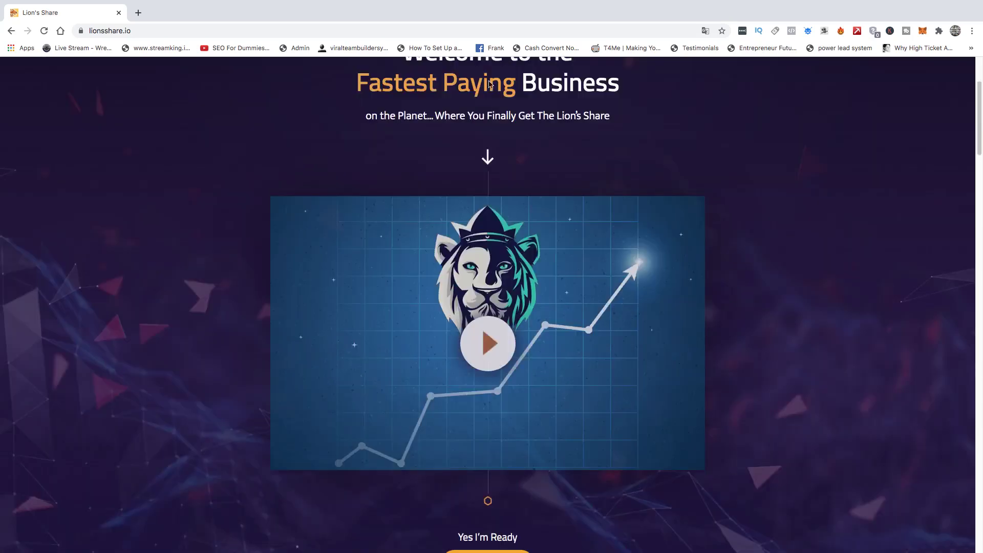
- Play the official Lion's Share intro video briefly, then pause it
{"action": "left_click", "coordinate": [492, 335]}
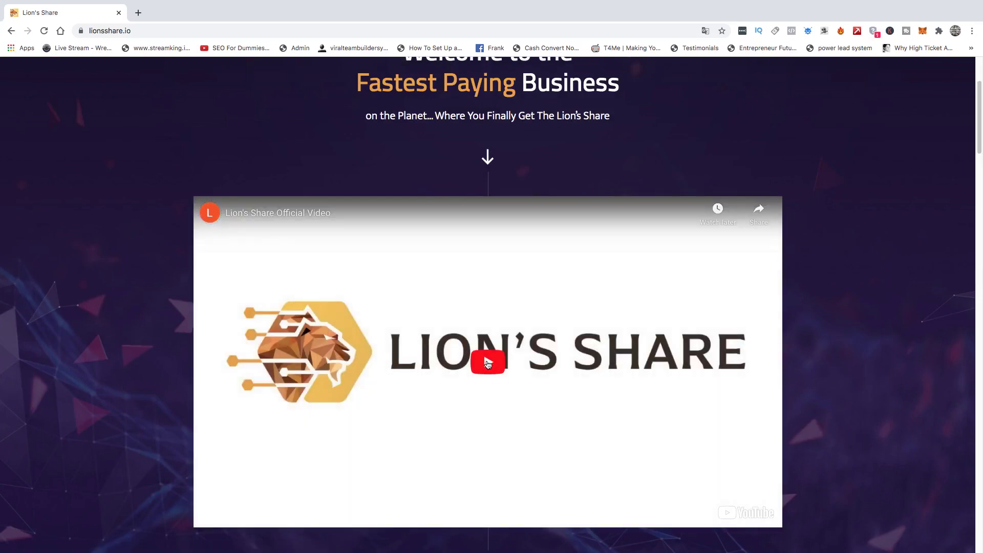
{"action": "left_click", "coordinate": [488, 364]}
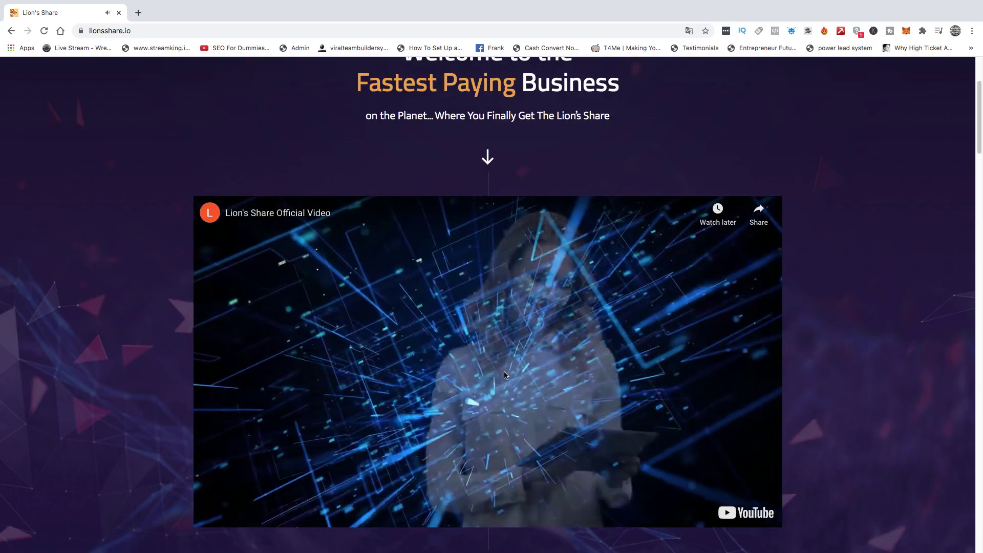
{"action": "left_click", "coordinate": [481, 400]}
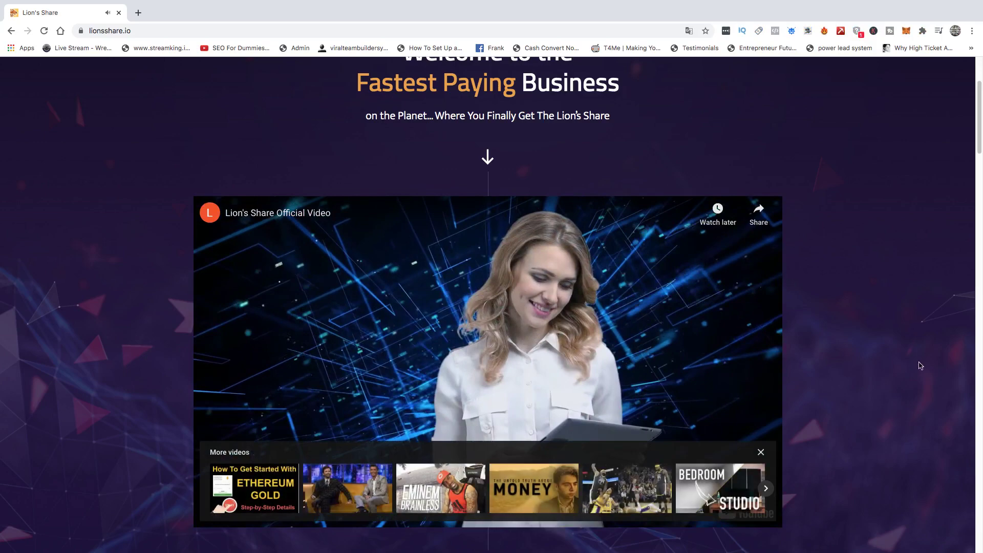
{"action": "scroll", "coordinate": [871, 369], "scroll_direction": "down", "scroll_amount": 3}
{"action": "scroll", "coordinate": [871, 369], "scroll_direction": "down", "scroll_amount": 3}
{"action": "scroll", "coordinate": [689, 369], "scroll_direction": "down", "scroll_amount": 2}
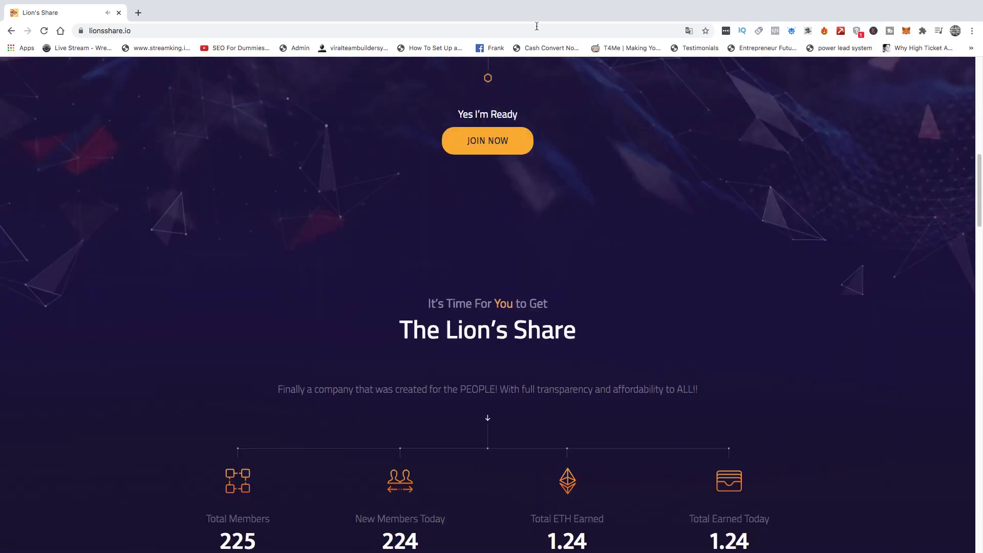
{"action": "scroll", "coordinate": [483, 384], "scroll_direction": "down", "scroll_amount": 2}
{"action": "scroll", "coordinate": [484, 387], "scroll_direction": "down", "scroll_amount": 2}
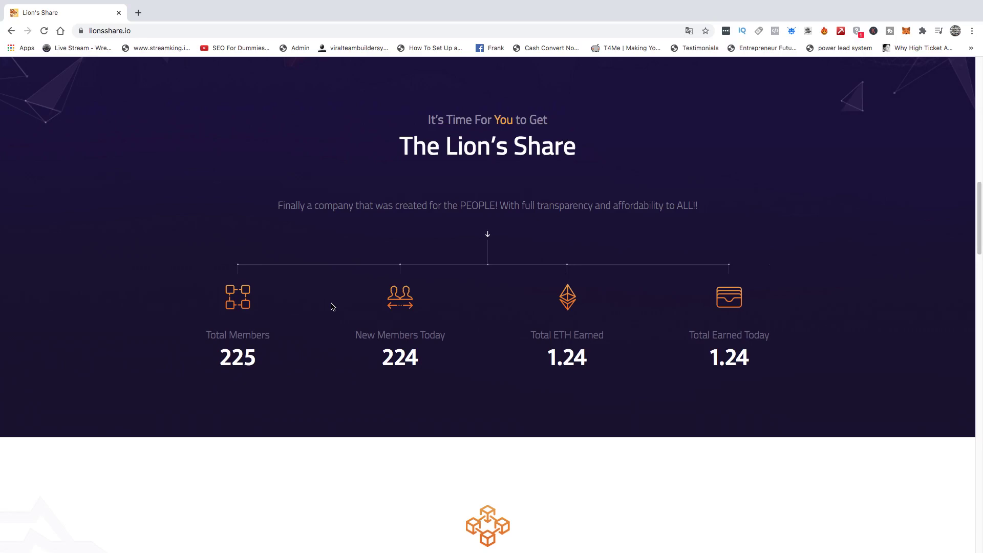
{"action": "scroll", "coordinate": [360, 274], "scroll_direction": "down", "scroll_amount": 3}
{"action": "scroll", "coordinate": [347, 281], "scroll_direction": "up", "scroll_amount": 2}
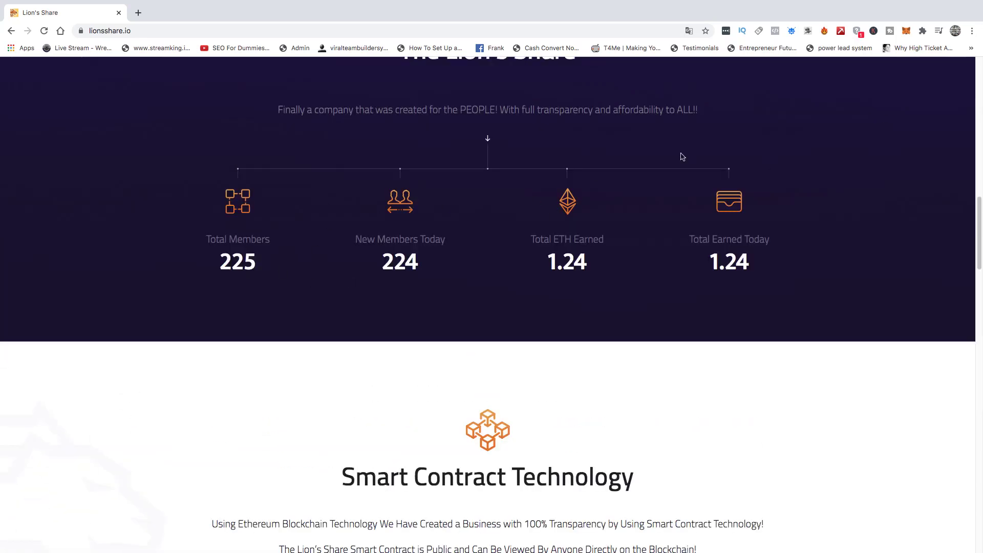
{"action": "scroll", "coordinate": [388, 182], "scroll_direction": "down", "scroll_amount": 3}
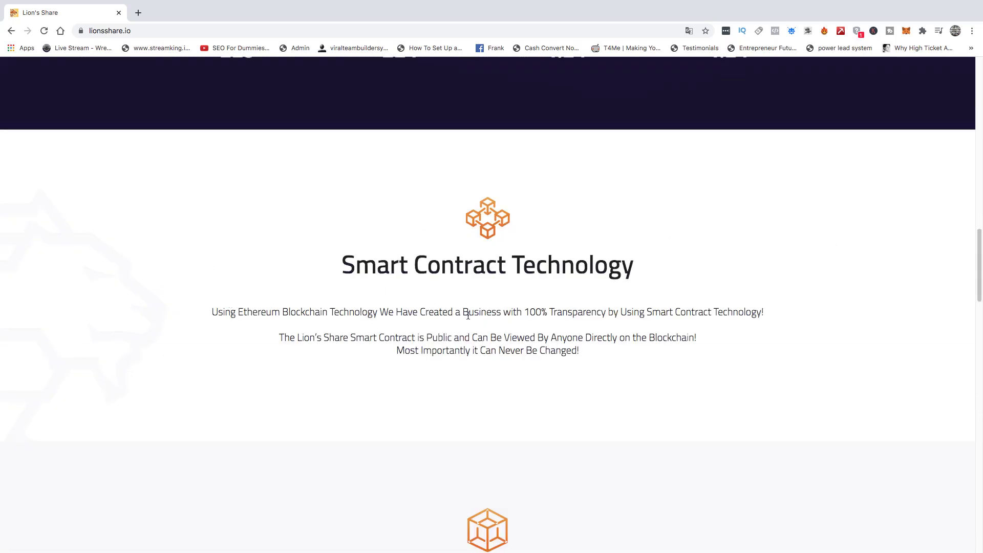
{"action": "scroll", "coordinate": [457, 313], "scroll_direction": "down", "scroll_amount": 2}
{"action": "scroll", "coordinate": [398, 300], "scroll_direction": "down", "scroll_amount": 5}
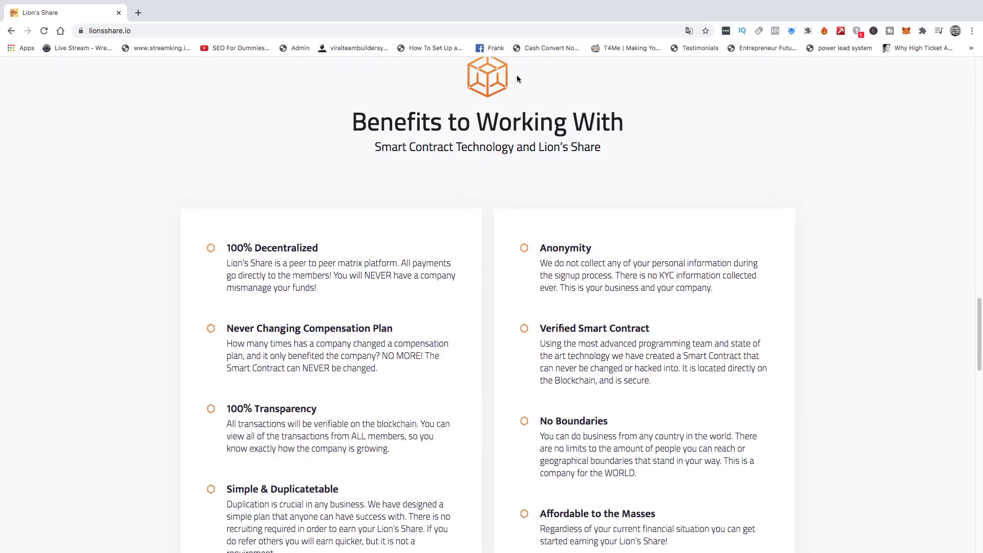
{"action": "scroll", "coordinate": [246, 227], "scroll_direction": "down", "scroll_amount": 1}
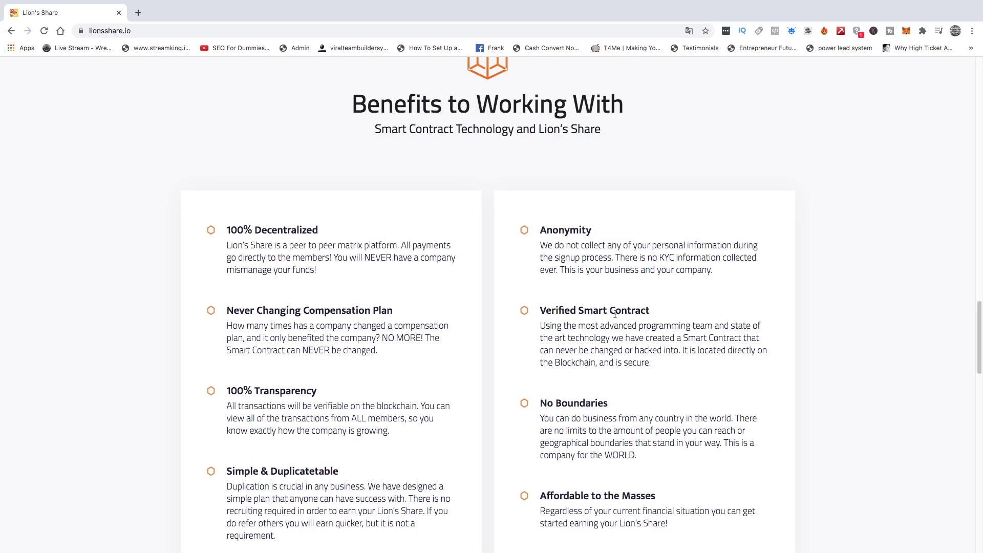
{"action": "scroll", "coordinate": [371, 342], "scroll_direction": "down", "scroll_amount": 2}
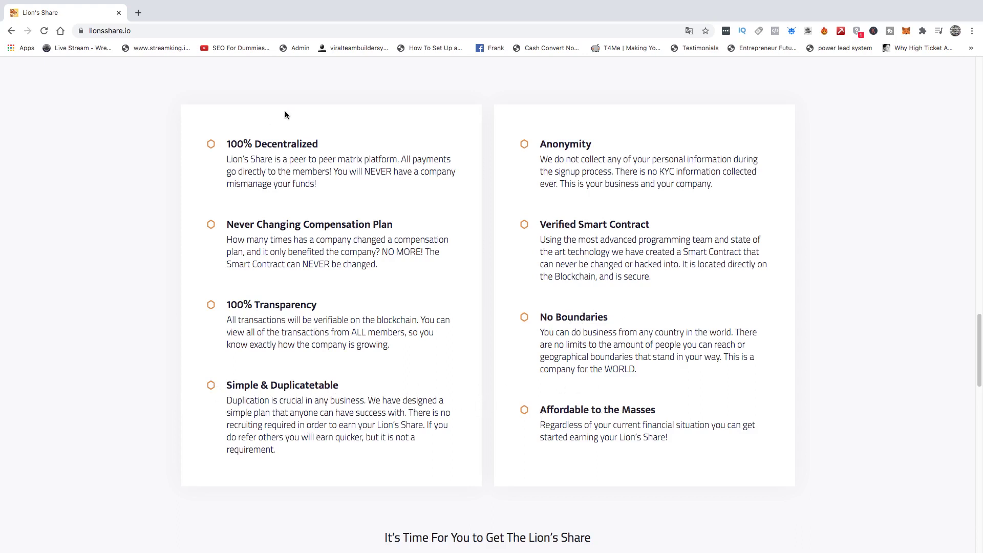
{"action": "scroll", "coordinate": [395, 350], "scroll_direction": "down", "scroll_amount": 5}
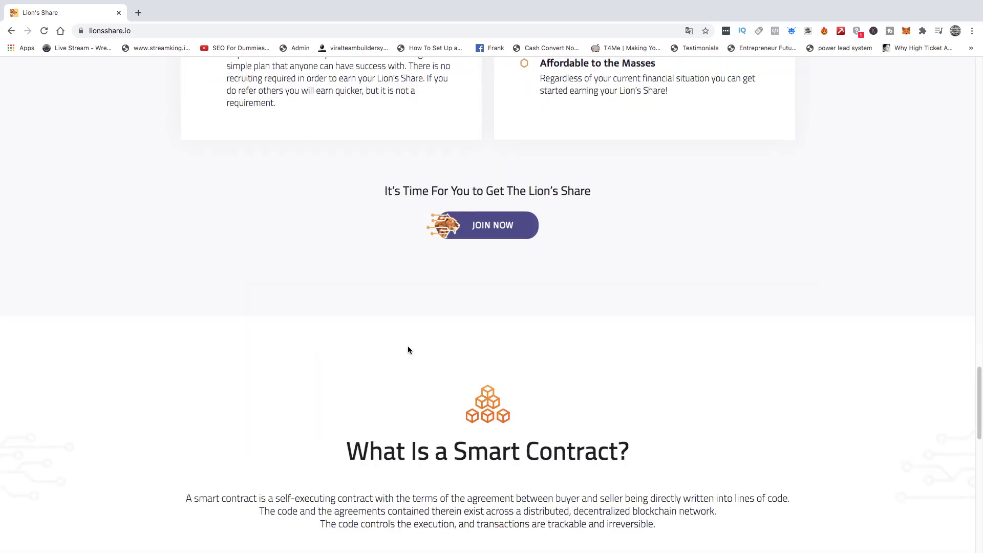
{"action": "scroll", "coordinate": [477, 231], "scroll_direction": "down", "scroll_amount": 3}
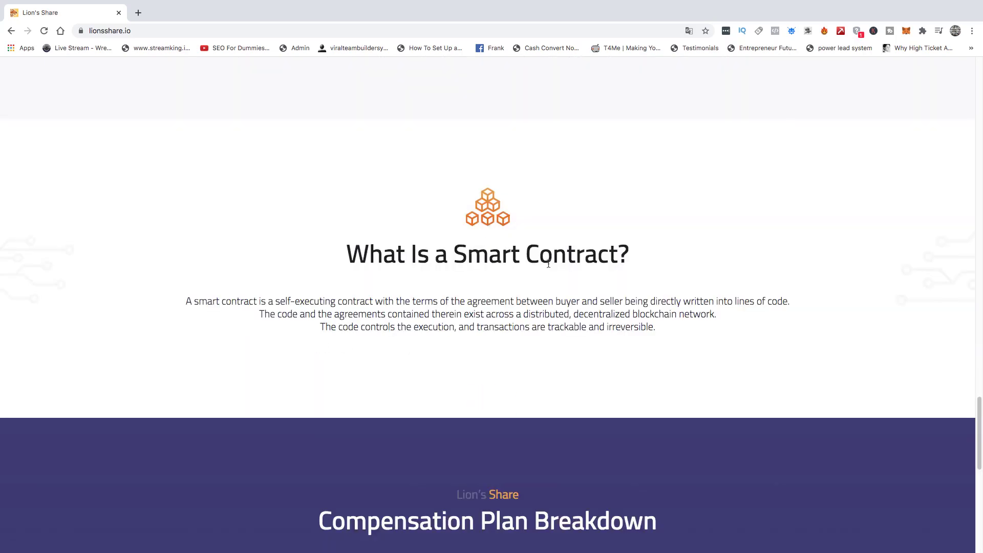
{"action": "scroll", "coordinate": [528, 274], "scroll_direction": "down", "scroll_amount": 3}
{"action": "scroll", "coordinate": [507, 293], "scroll_direction": "down", "scroll_amount": 1}
{"action": "scroll", "coordinate": [507, 293], "scroll_direction": "down", "scroll_amount": 1}
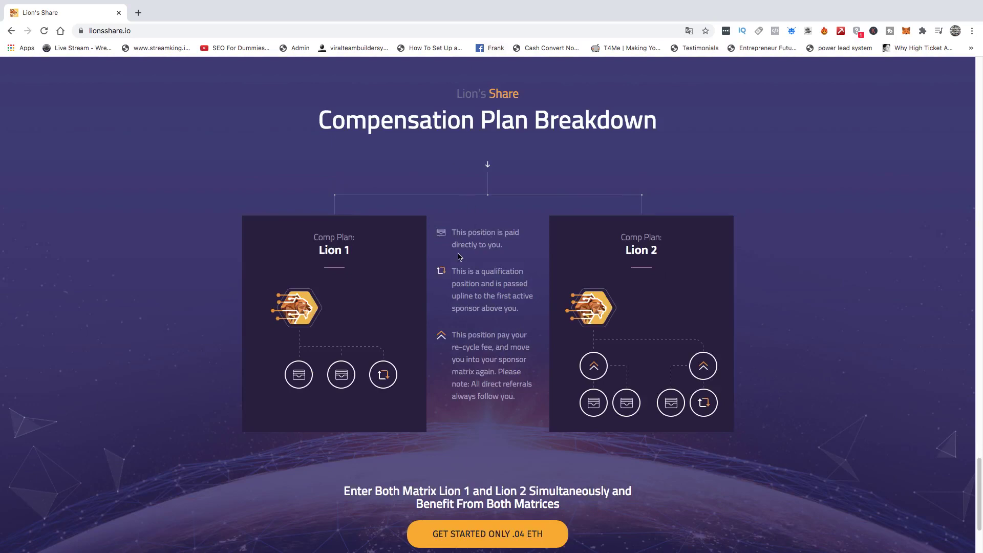
{"action": "scroll", "coordinate": [458, 258], "scroll_direction": "down", "scroll_amount": 2}
{"action": "scroll", "coordinate": [458, 259], "scroll_direction": "up", "scroll_amount": 4}
{"action": "scroll", "coordinate": [458, 259], "scroll_direction": "down", "scroll_amount": 1}
{"action": "scroll", "coordinate": [459, 266], "scroll_direction": "down", "scroll_amount": 2}
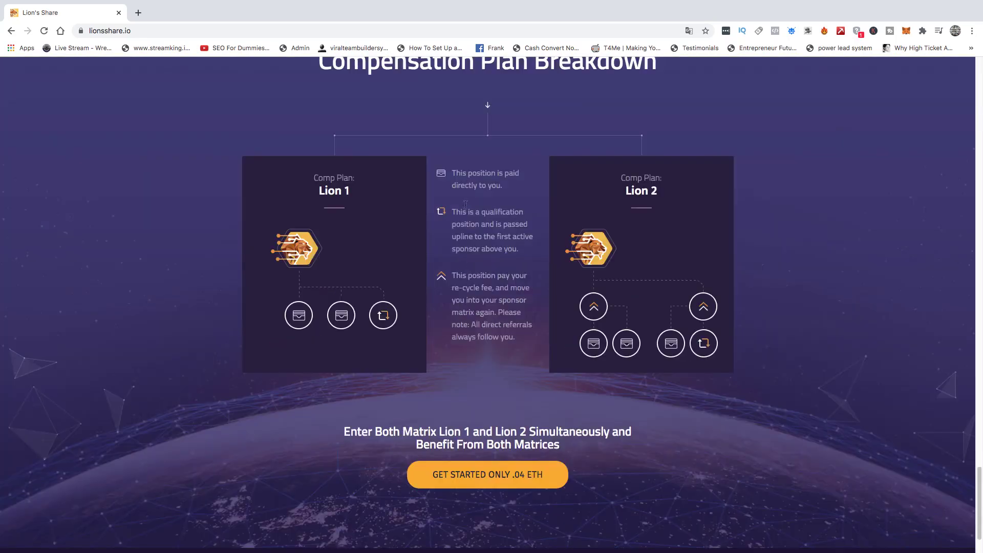
{"action": "scroll", "coordinate": [458, 243], "scroll_direction": "up", "scroll_amount": 1}
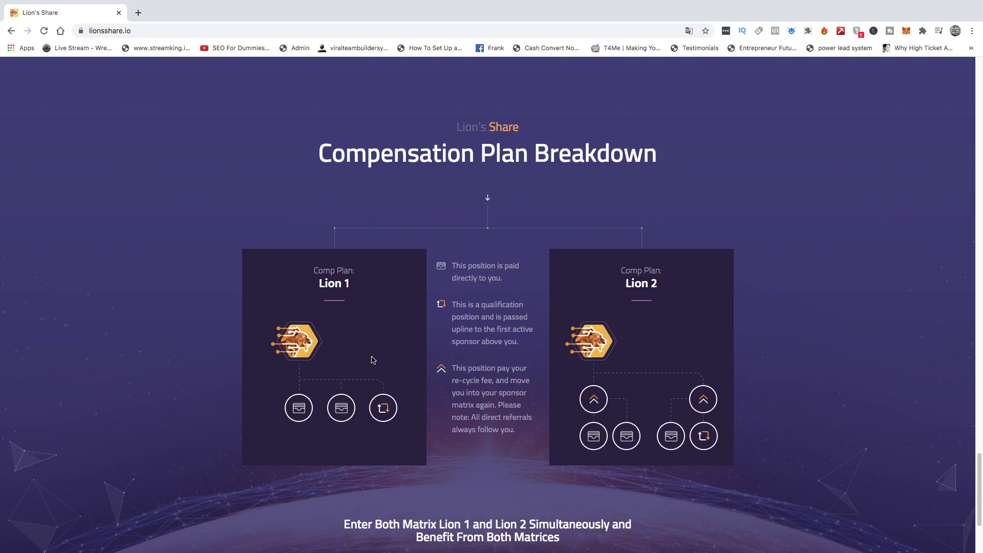
{"action": "scroll", "coordinate": [372, 360], "scroll_direction": "down", "scroll_amount": 3}
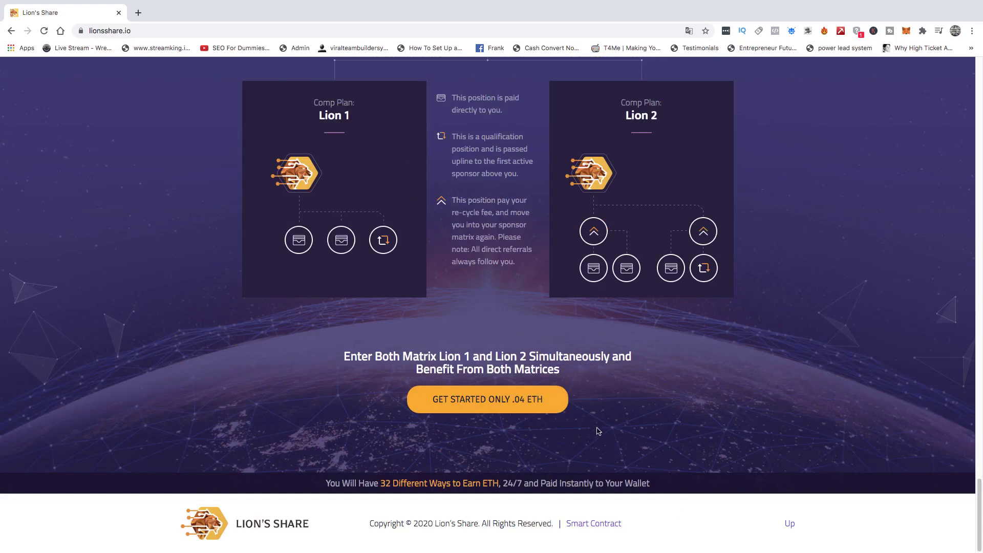
- Open the LionShare contract on Etherscan and view its verified Solidity source (compiler v0.6.8)
{"action": "left_click", "coordinate": [588, 525]}
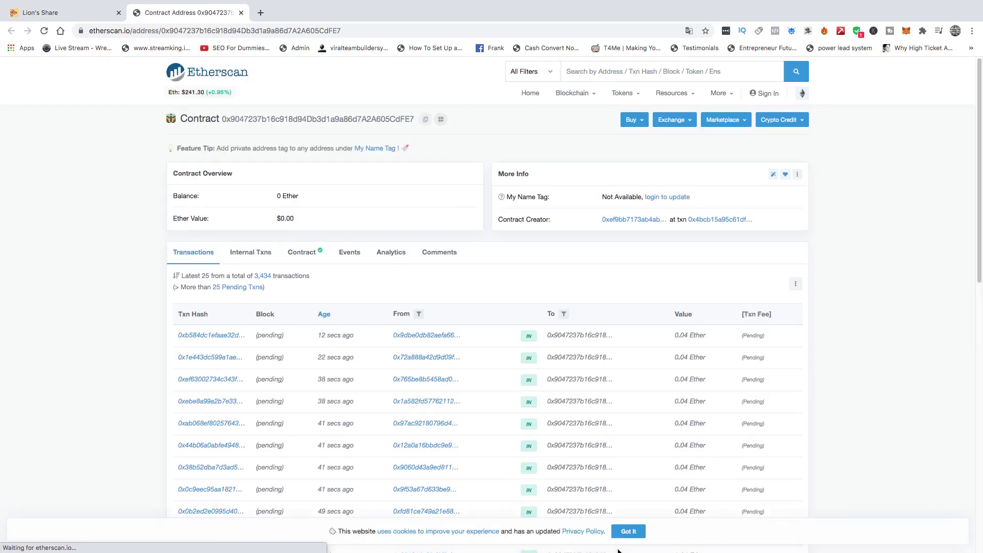
{"action": "scroll", "coordinate": [202, 242], "scroll_direction": "down", "scroll_amount": 1}
{"action": "scroll", "coordinate": [234, 243], "scroll_direction": "down", "scroll_amount": 7}
{"action": "scroll", "coordinate": [234, 242], "scroll_direction": "up", "scroll_amount": 8}
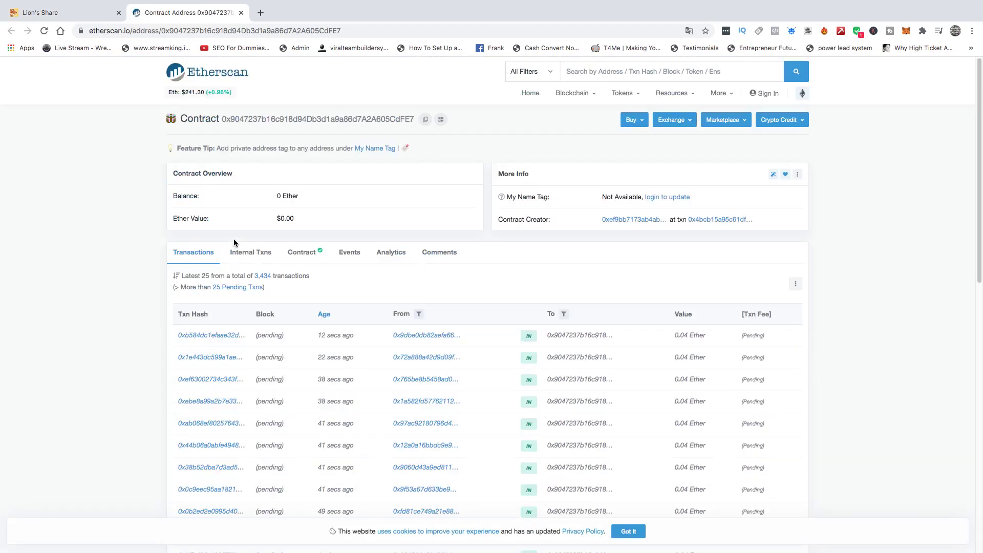
{"action": "left_click", "coordinate": [314, 254]}
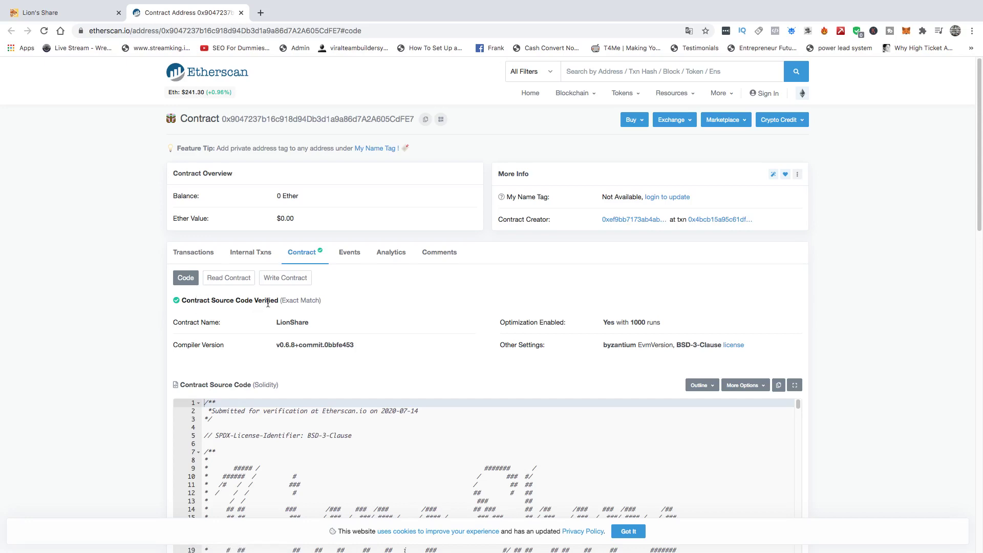
{"action": "scroll", "coordinate": [868, 325], "scroll_direction": "down", "scroll_amount": 1}
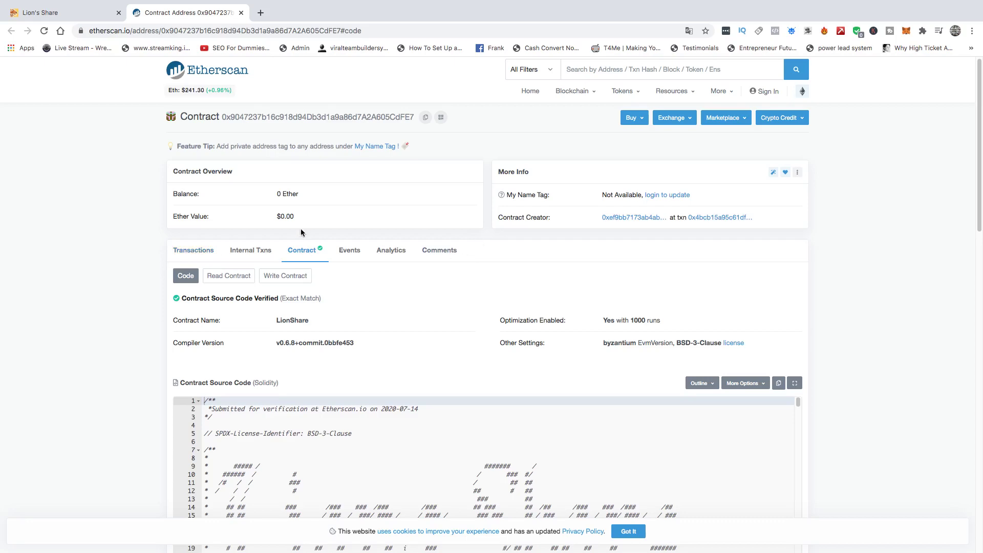
{"action": "scroll", "coordinate": [345, 284], "scroll_direction": "down", "scroll_amount": 2}
{"action": "scroll", "coordinate": [373, 337], "scroll_direction": "down", "scroll_amount": 3}
{"action": "scroll", "coordinate": [372, 338], "scroll_direction": "up", "scroll_amount": 2}
{"action": "scroll", "coordinate": [372, 338], "scroll_direction": "up", "scroll_amount": 2}
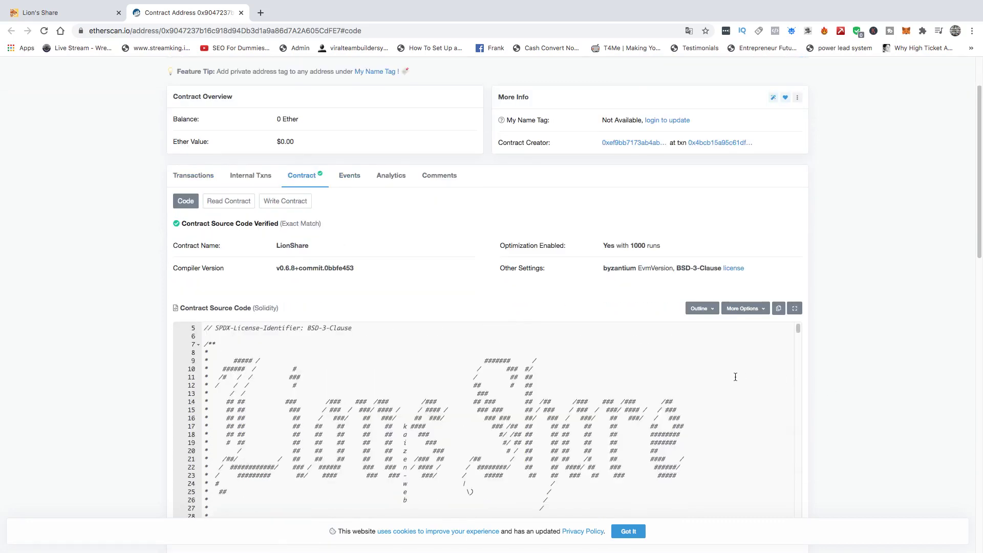
{"action": "scroll", "coordinate": [982, 361], "scroll_direction": "down", "scroll_amount": 1}
{"action": "scroll", "coordinate": [960, 354], "scroll_direction": "down", "scroll_amount": 3}
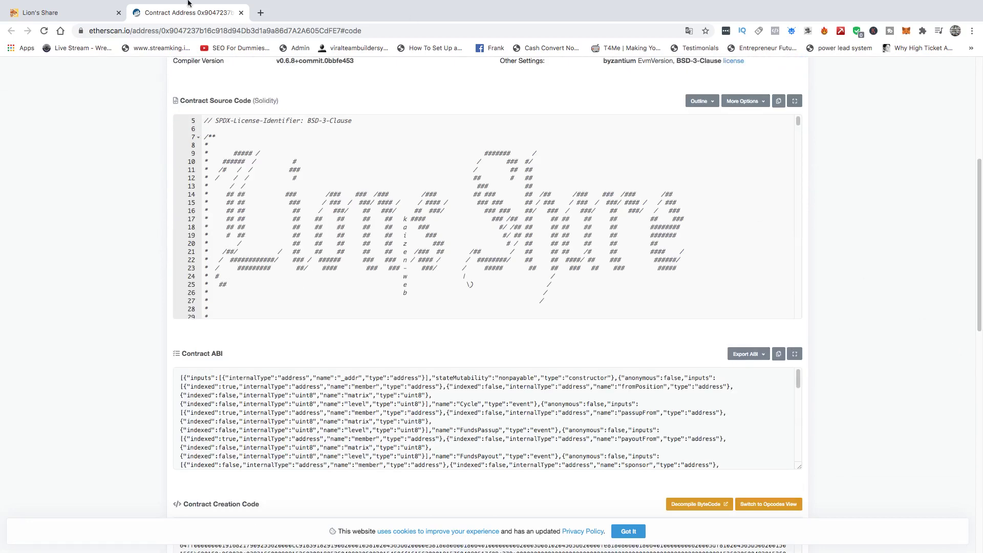
{"action": "scroll", "coordinate": [235, 275], "scroll_direction": "up", "scroll_amount": 1}
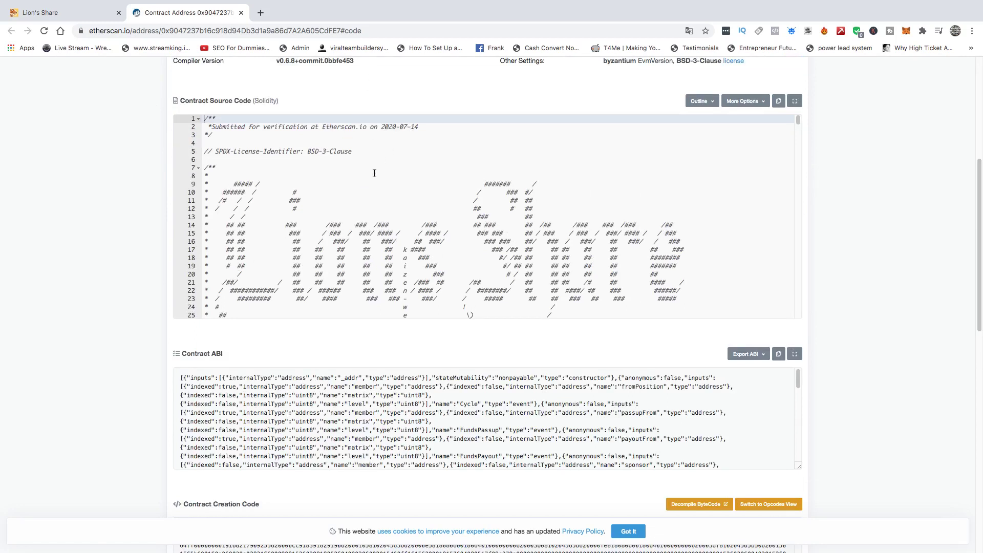
{"action": "scroll", "coordinate": [310, 202], "scroll_direction": "down", "scroll_amount": 3}
{"action": "scroll", "coordinate": [305, 219], "scroll_direction": "down", "scroll_amount": 2}
{"action": "scroll", "coordinate": [305, 219], "scroll_direction": "down", "scroll_amount": 1}
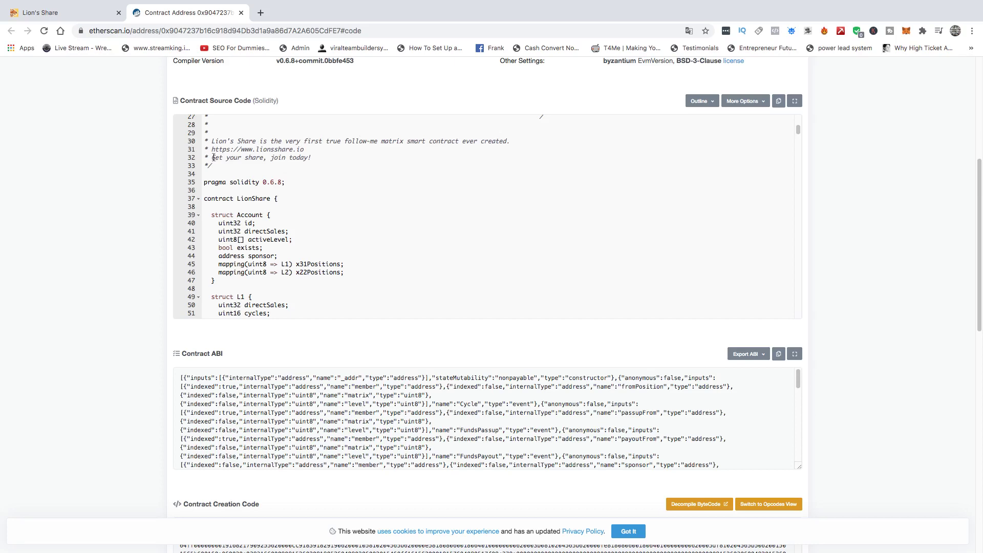
{"action": "scroll", "coordinate": [259, 163], "scroll_direction": "down", "scroll_amount": 3}
{"action": "scroll", "coordinate": [277, 206], "scroll_direction": "down", "scroll_amount": 1}
{"action": "scroll", "coordinate": [277, 215], "scroll_direction": "down", "scroll_amount": 1}
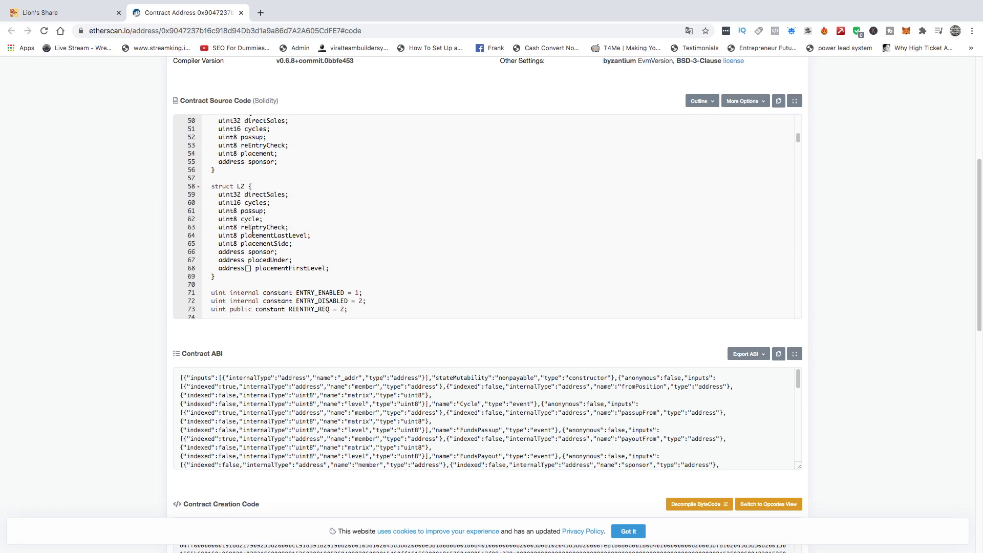
{"action": "scroll", "coordinate": [265, 243], "scroll_direction": "down", "scroll_amount": 2}
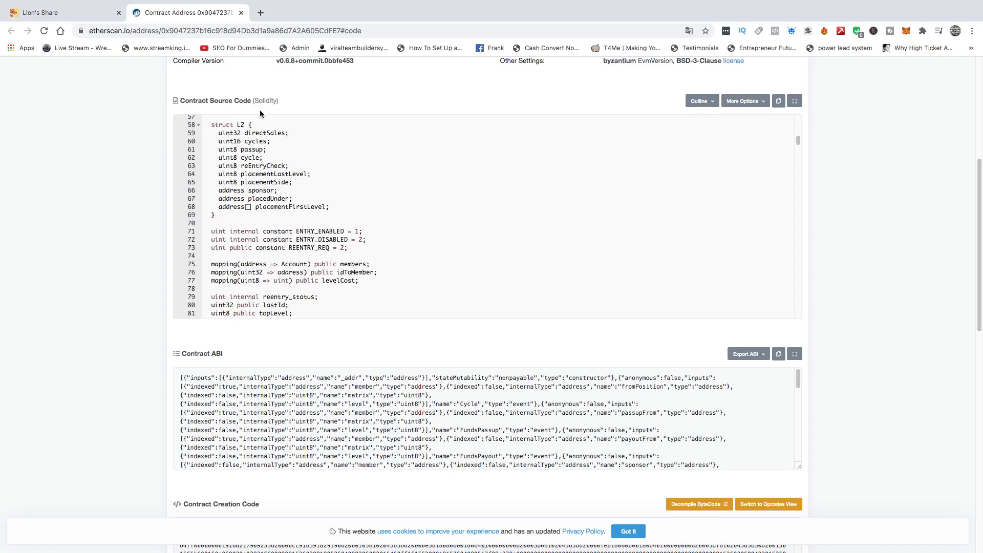
{"action": "scroll", "coordinate": [356, 205], "scroll_direction": "up", "scroll_amount": 2}
{"action": "scroll", "coordinate": [307, 185], "scroll_direction": "up", "scroll_amount": 3}
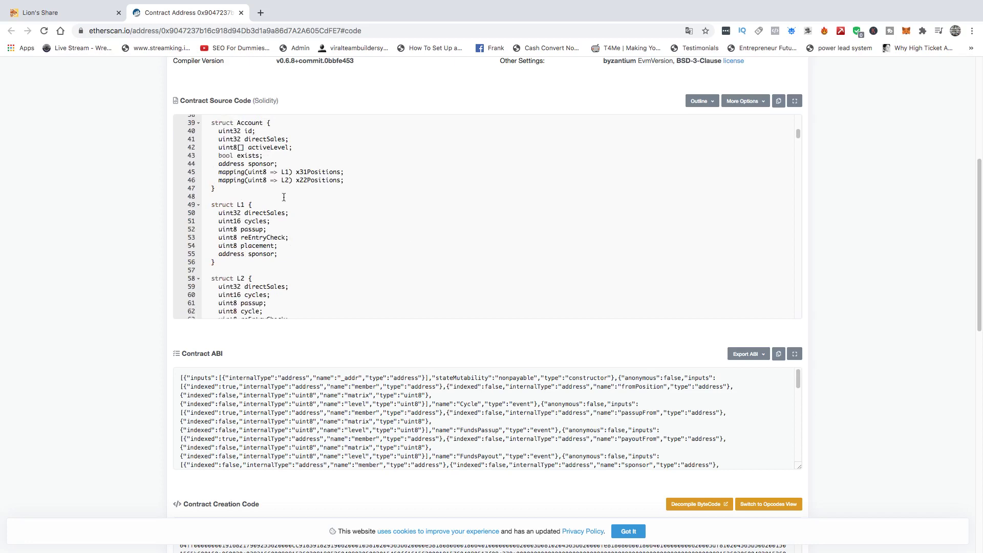
{"action": "scroll", "coordinate": [295, 199], "scroll_direction": "down", "scroll_amount": 5}
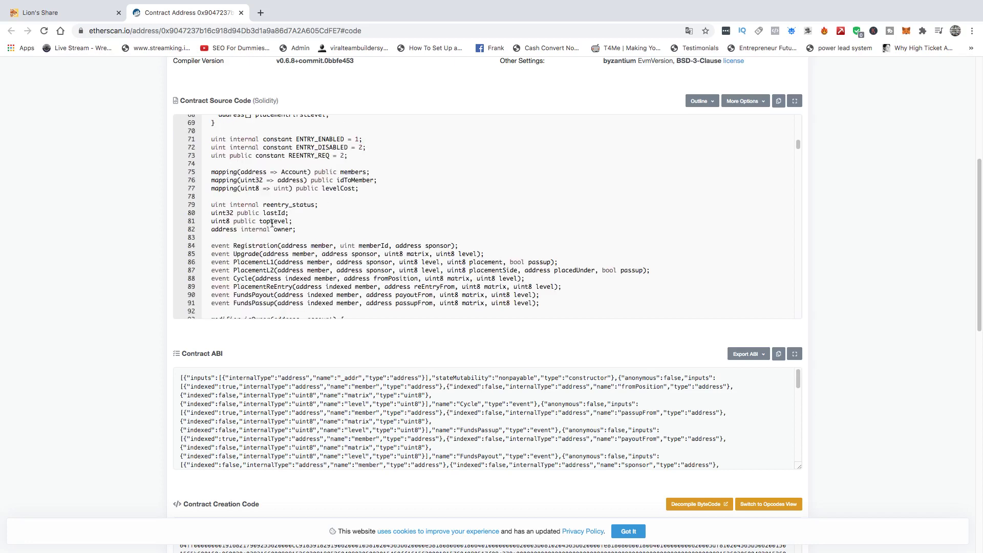
{"action": "scroll", "coordinate": [271, 223], "scroll_direction": "down", "scroll_amount": 1}
{"action": "scroll", "coordinate": [271, 222], "scroll_direction": "down", "scroll_amount": 2}
{"action": "scroll", "coordinate": [273, 220], "scroll_direction": "down", "scroll_amount": 1}
{"action": "scroll", "coordinate": [277, 217], "scroll_direction": "down", "scroll_amount": 3}
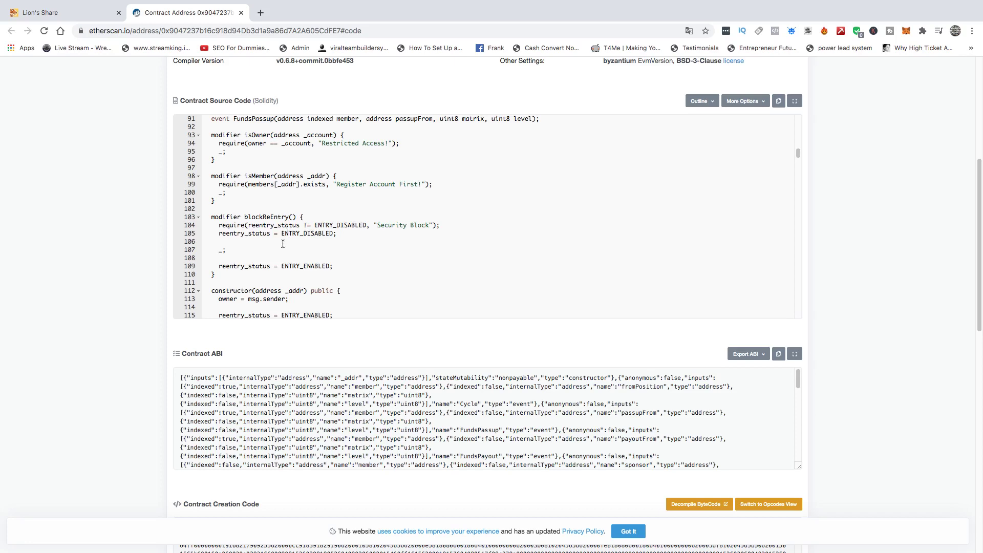
{"action": "scroll", "coordinate": [283, 243], "scroll_direction": "up", "scroll_amount": 4}
{"action": "scroll", "coordinate": [267, 190], "scroll_direction": "down", "scroll_amount": 3}
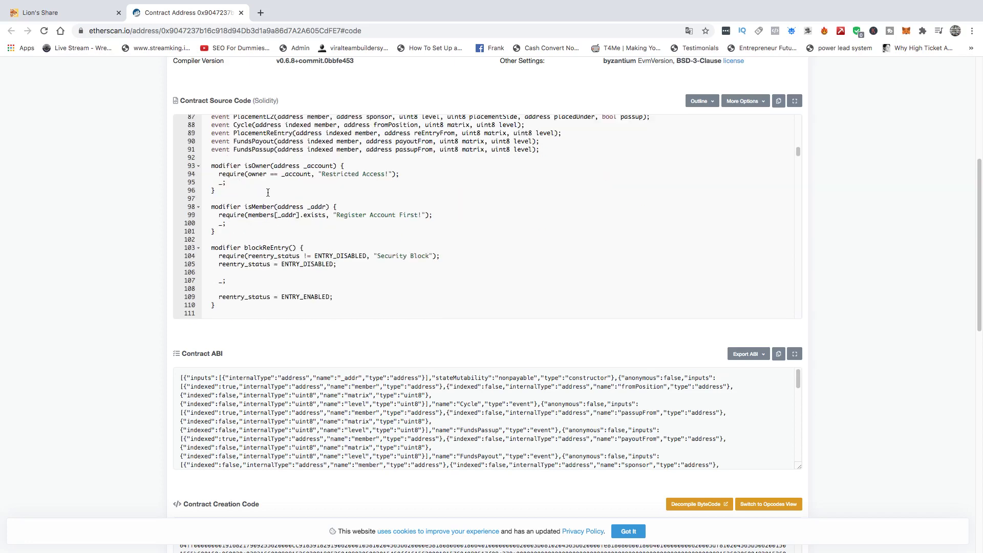
{"action": "scroll", "coordinate": [346, 211], "scroll_direction": "down", "scroll_amount": 15}
{"action": "scroll", "coordinate": [400, 229], "scroll_direction": "down", "scroll_amount": 9}
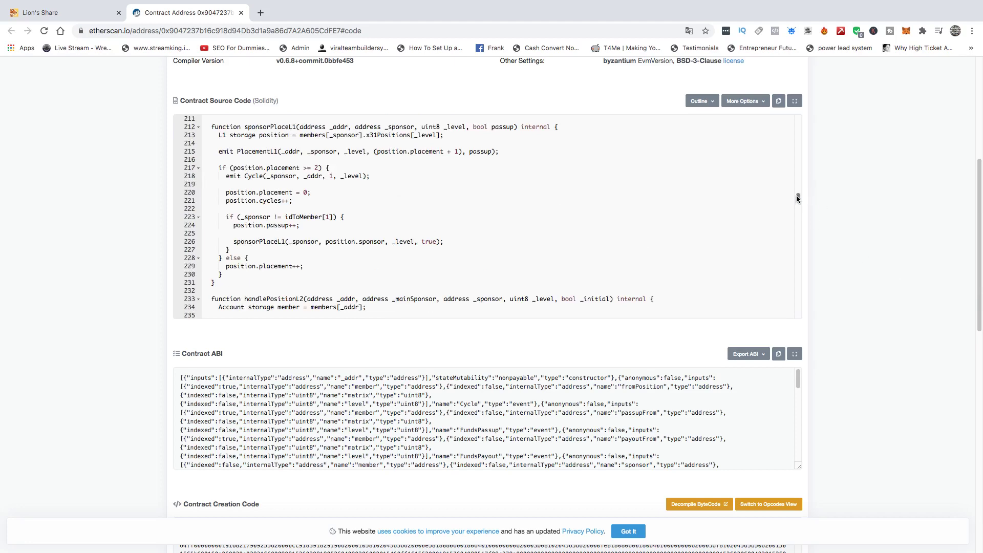
{"action": "left_click_drag", "start_coordinate": [797, 201], "coordinate": [761, 319]}
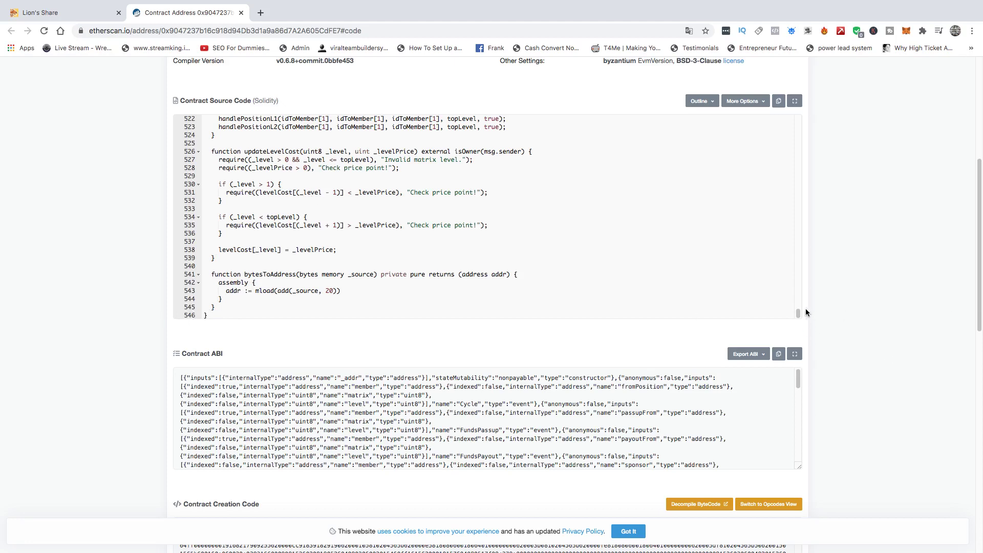
- Resize the LionShare source code panel while reading its final lines
{"action": "mouse_move", "coordinate": [798, 314]}
{"action": "left_mouse_down"}
{"action": "mouse_move", "coordinate": [800, 274]}
{"action": "mouse_move", "coordinate": [799, 307]}
{"action": "left_mouse_up"}
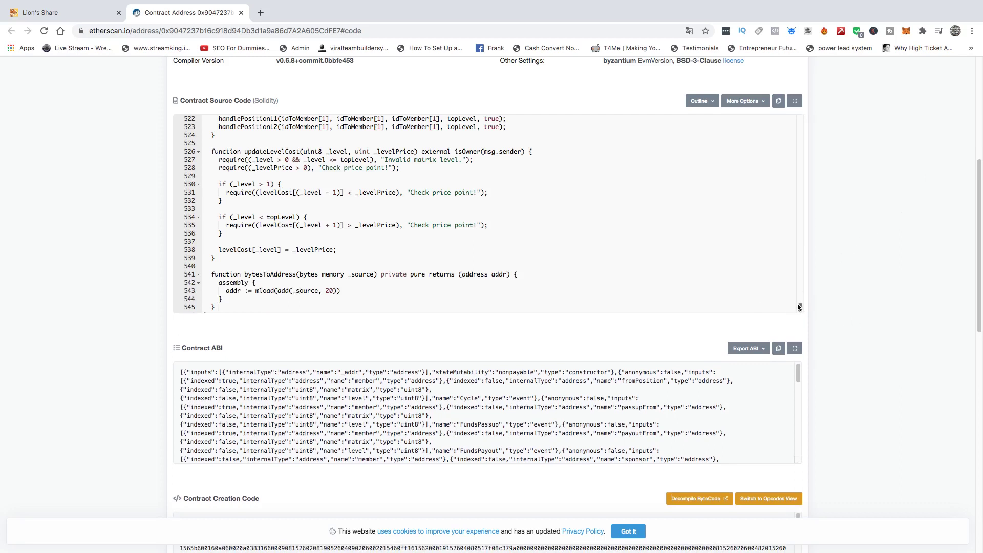
{"action": "mouse_move", "coordinate": [799, 308]}
{"action": "left_mouse_down"}
{"action": "mouse_move", "coordinate": [790, 129]}
{"action": "mouse_move", "coordinate": [799, 119]}
{"action": "left_mouse_up"}
{"action": "scroll", "coordinate": [893, 180], "scroll_direction": "up", "scroll_amount": 4}
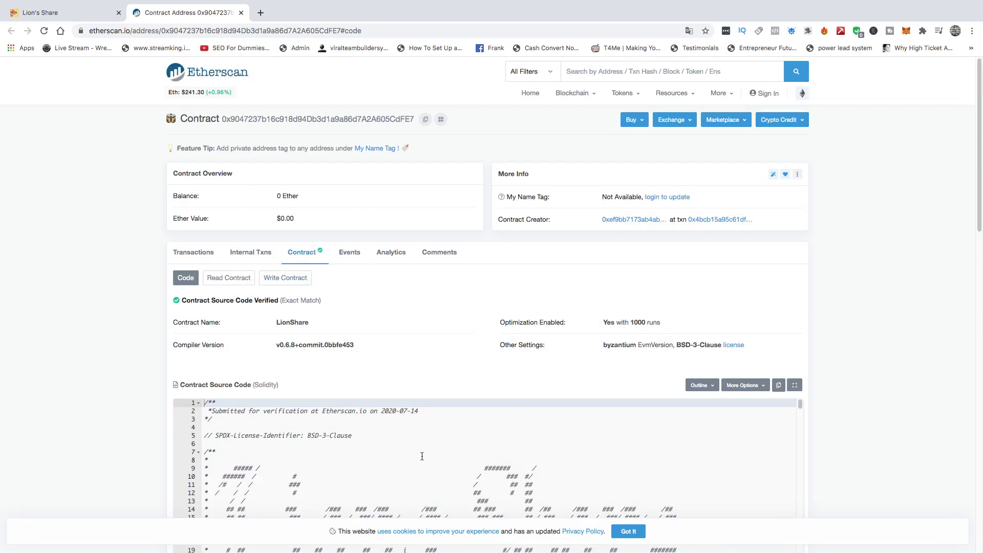
{"action": "scroll", "coordinate": [896, 370], "scroll_direction": "down", "scroll_amount": 2}
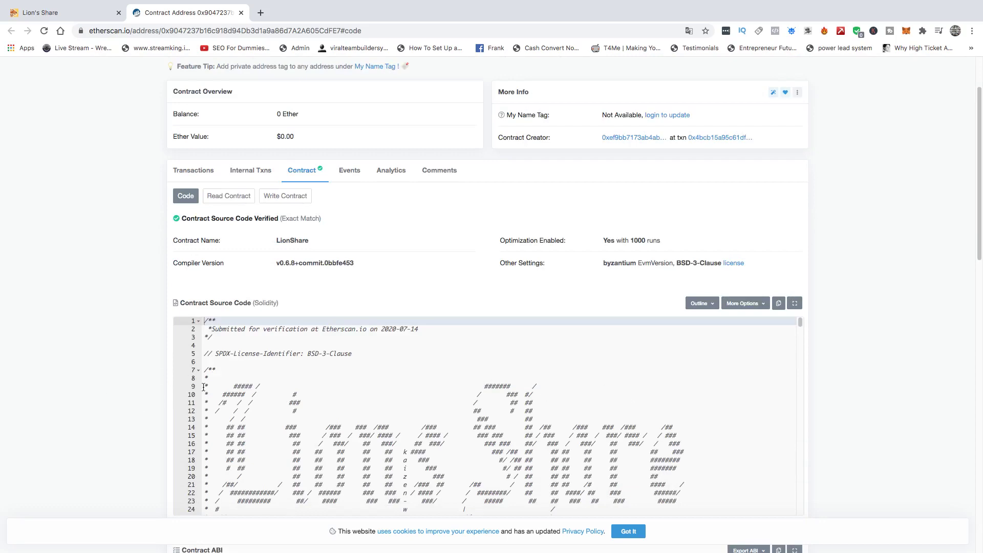
{"action": "scroll", "coordinate": [599, 405], "scroll_direction": "down", "scroll_amount": 2}
{"action": "scroll", "coordinate": [597, 406], "scroll_direction": "down", "scroll_amount": 4}
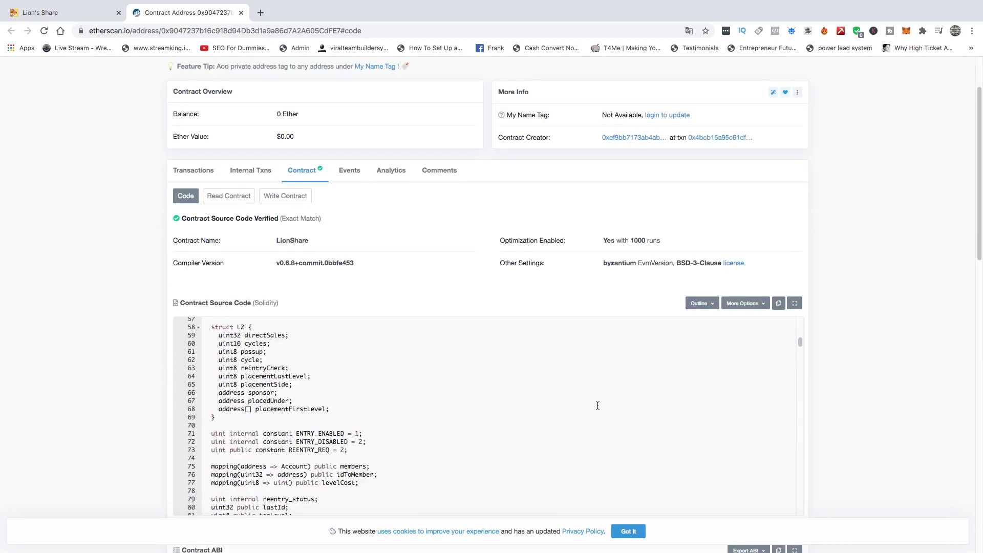
{"action": "scroll", "coordinate": [490, 401], "scroll_direction": "up", "scroll_amount": 1}
{"action": "scroll", "coordinate": [487, 404], "scroll_direction": "up", "scroll_amount": 5}
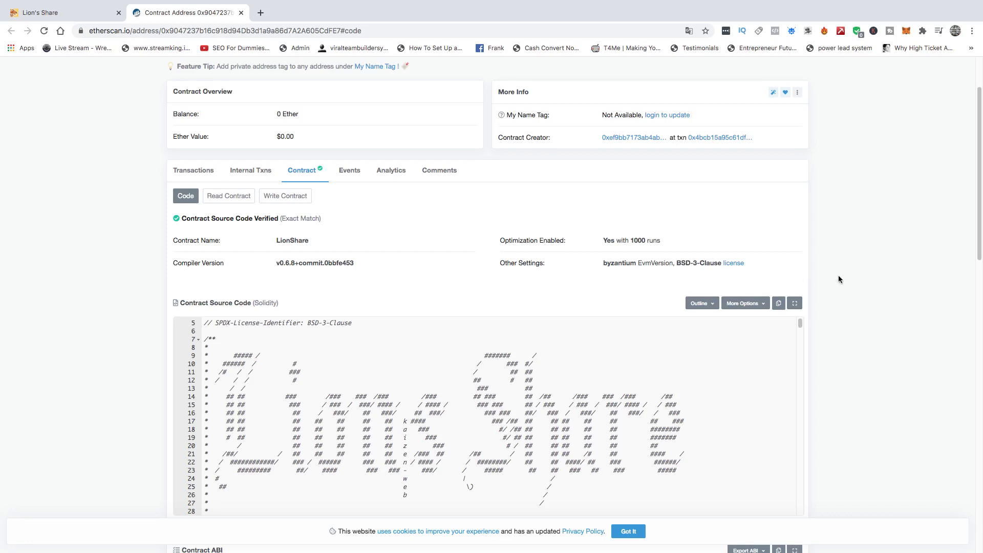
{"action": "scroll", "coordinate": [838, 276], "scroll_direction": "up", "scroll_amount": 1}
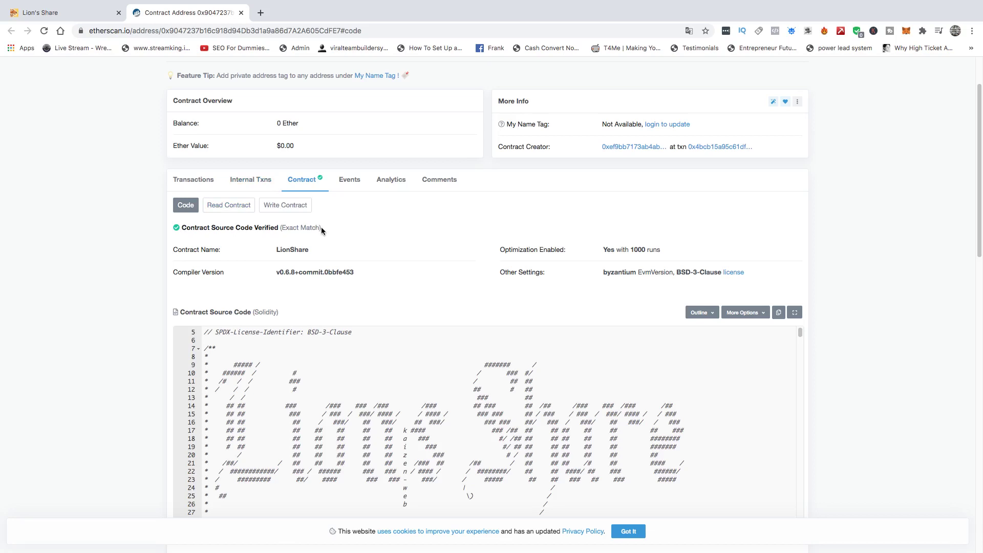
{"action": "scroll", "coordinate": [316, 255], "scroll_direction": "up", "scroll_amount": 2}
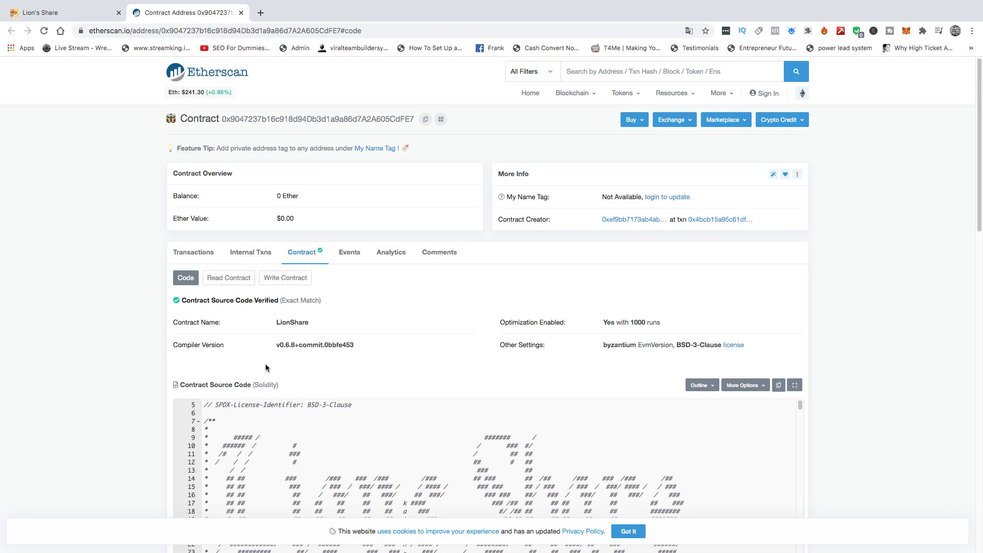
{"action": "scroll", "coordinate": [881, 335], "scroll_direction": "down", "scroll_amount": 1}
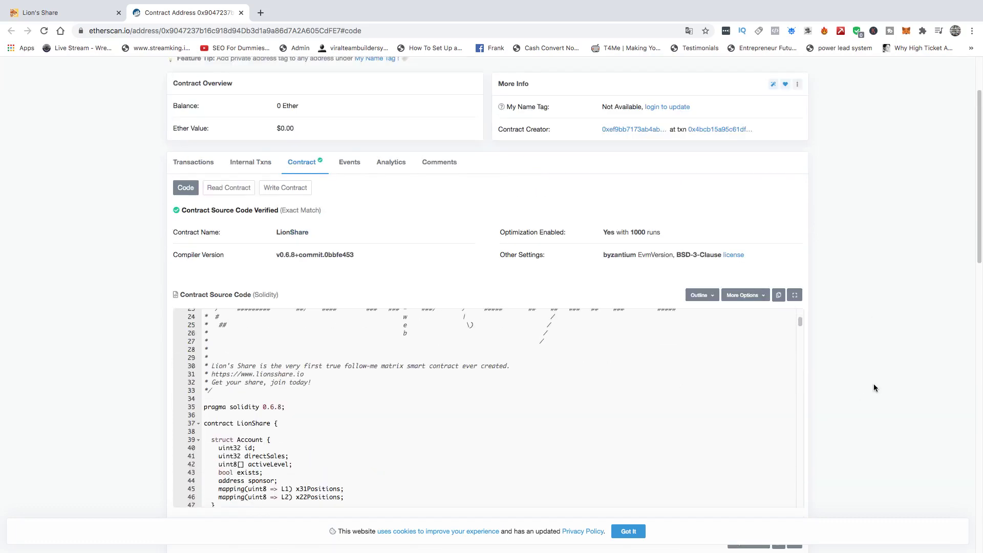
{"action": "scroll", "coordinate": [632, 507], "scroll_direction": "up", "scroll_amount": 2}
{"action": "scroll", "coordinate": [630, 493], "scroll_direction": "up", "scroll_amount": 1}
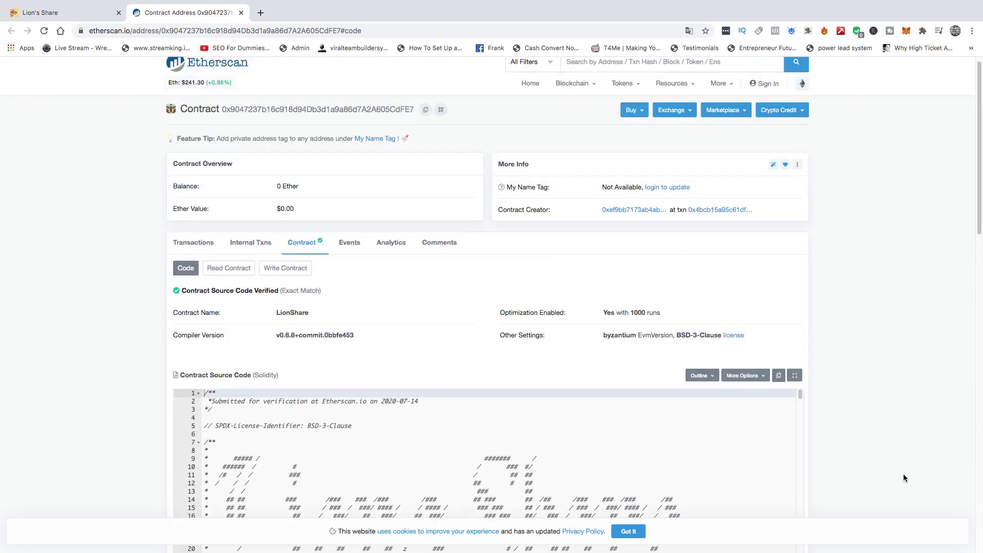
{"action": "scroll", "coordinate": [577, 279], "scroll_direction": "down", "scroll_amount": 4}
{"action": "scroll", "coordinate": [858, 320], "scroll_direction": "up", "scroll_amount": 5}
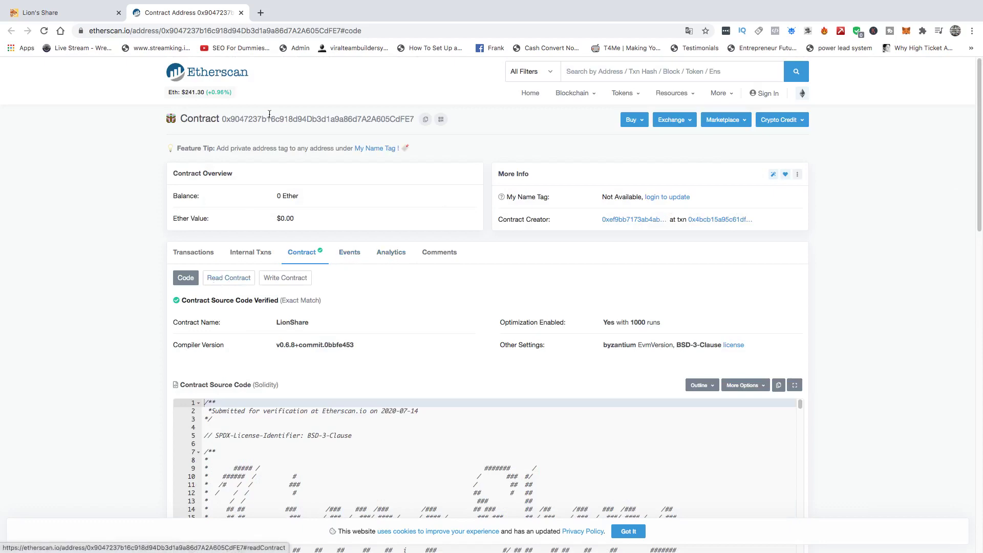
{"action": "scroll", "coordinate": [849, 327], "scroll_direction": "down", "scroll_amount": 3}
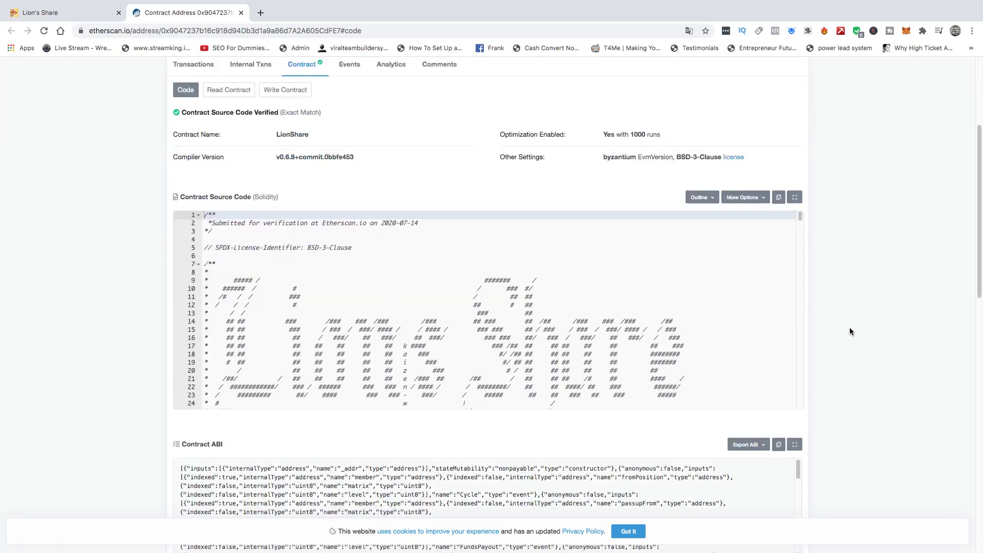
{"action": "scroll", "coordinate": [845, 331], "scroll_direction": "up", "scroll_amount": 1}
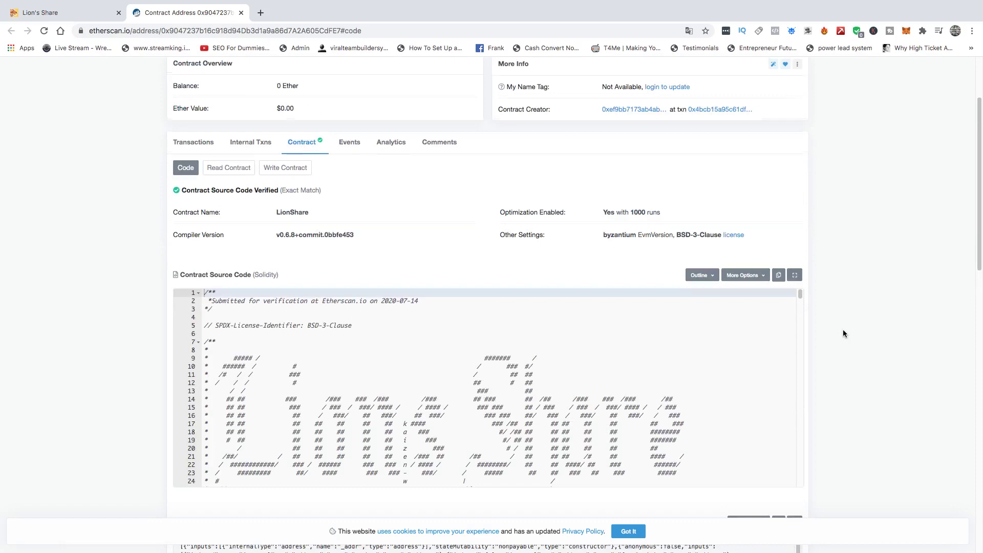
{"action": "scroll", "coordinate": [843, 333], "scroll_direction": "down", "scroll_amount": 2}
{"action": "scroll", "coordinate": [843, 334], "scroll_direction": "up", "scroll_amount": 1}
{"action": "scroll", "coordinate": [842, 333], "scroll_direction": "up", "scroll_amount": 3}
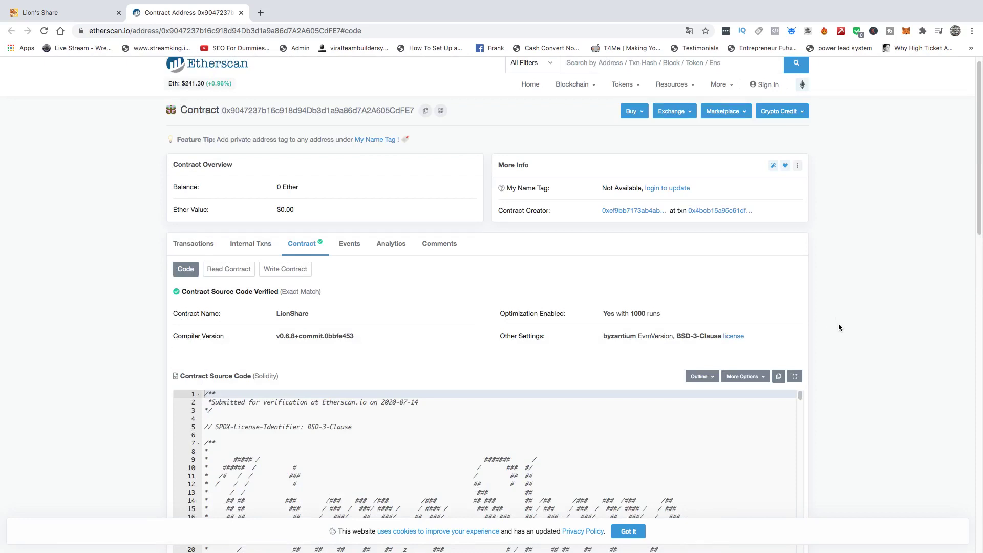
{"action": "scroll", "coordinate": [831, 348], "scroll_direction": "up", "scroll_amount": 1}
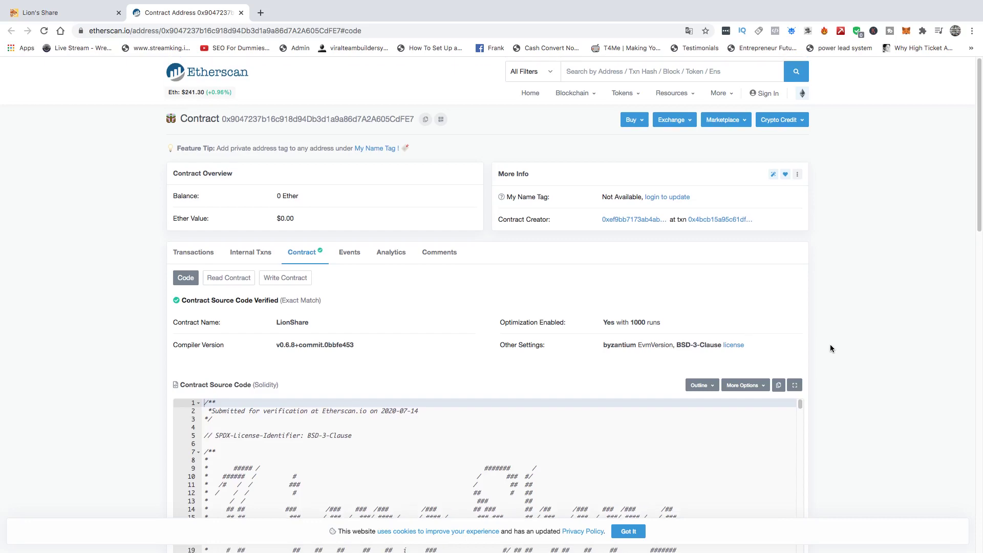
{"action": "scroll", "coordinate": [853, 332], "scroll_direction": "down", "scroll_amount": 2}
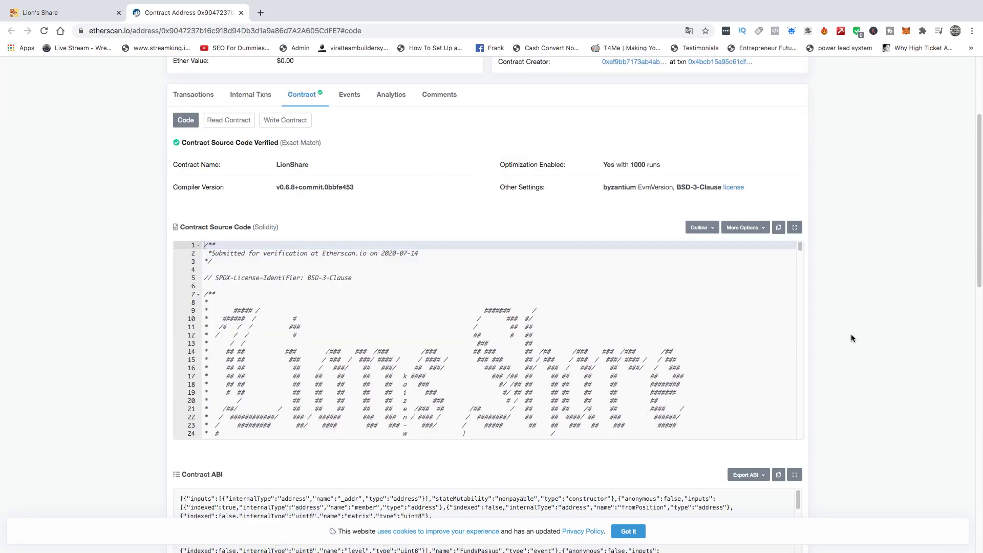
{"action": "scroll", "coordinate": [244, 202], "scroll_direction": "up", "scroll_amount": 2}
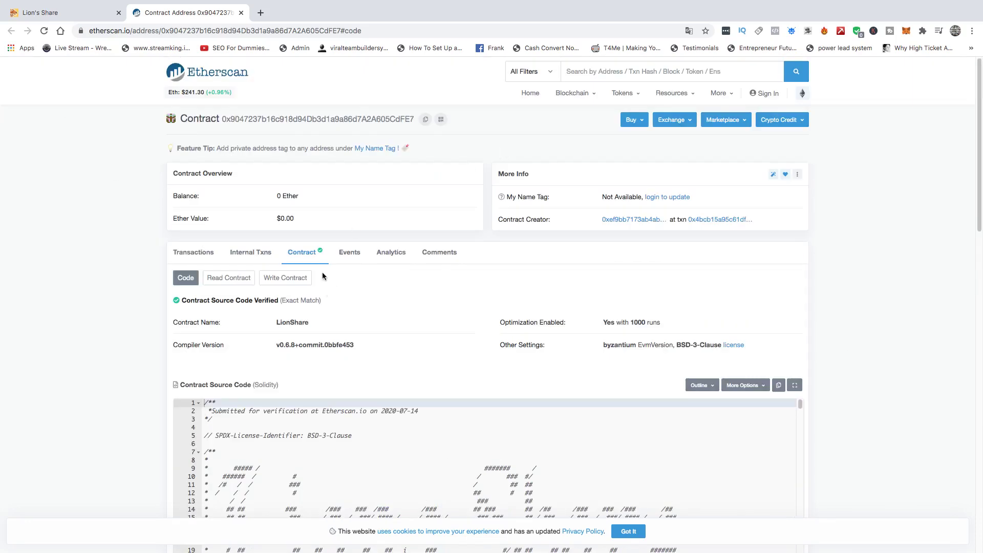
{"action": "scroll", "coordinate": [881, 252], "scroll_direction": "down", "scroll_amount": 1}
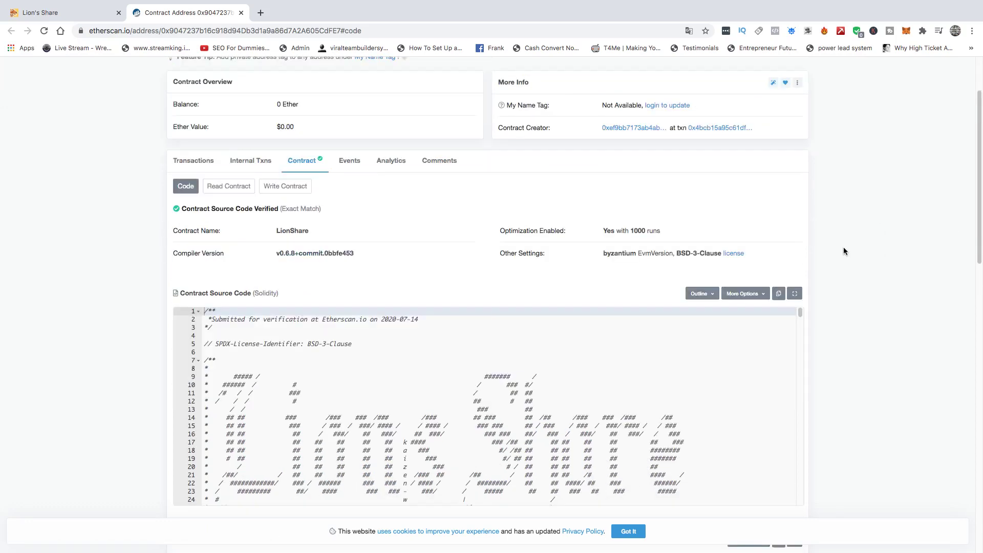
{"action": "scroll", "coordinate": [652, 381], "scroll_direction": "down", "scroll_amount": 3}
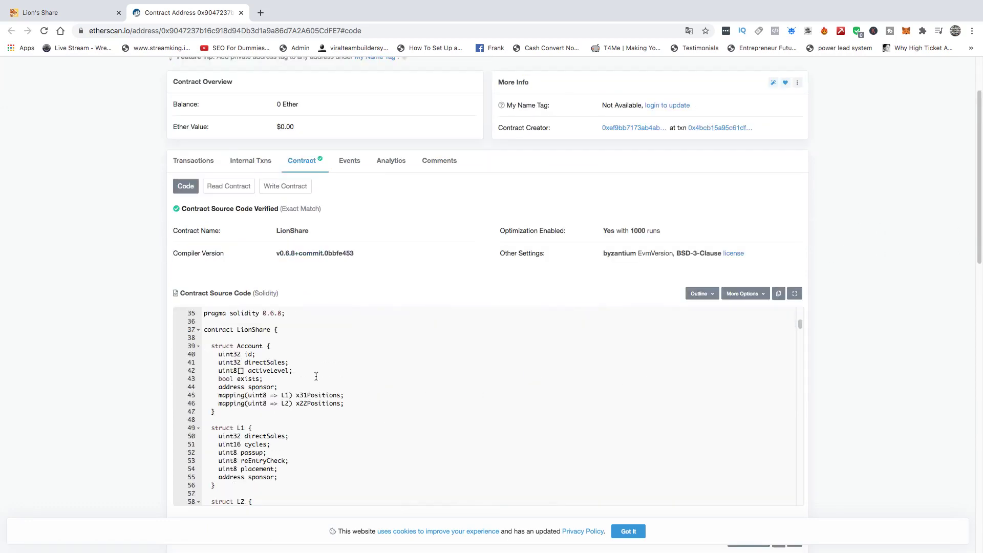
{"action": "left_click_drag", "start_coordinate": [222, 330], "coordinate": [245, 387]}
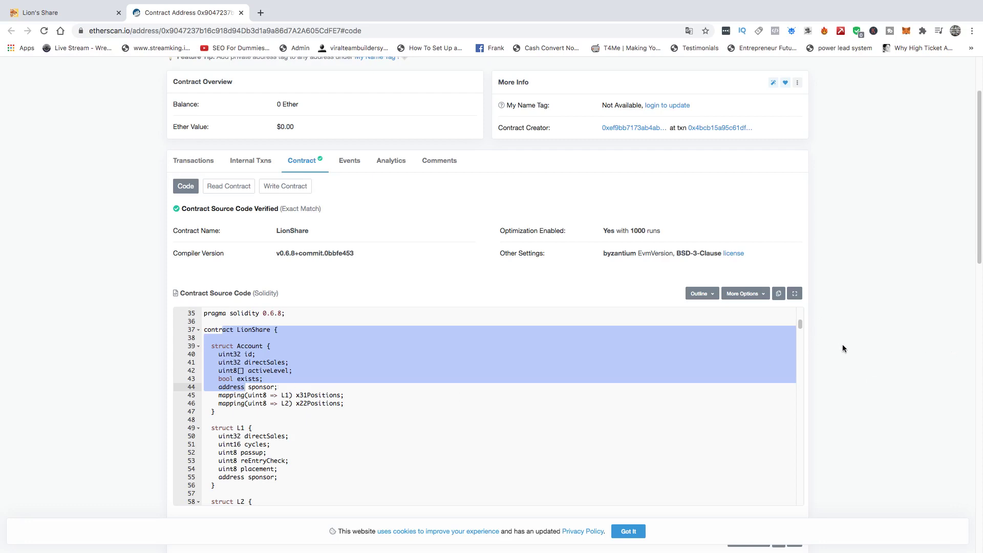
{"action": "left_click", "coordinate": [357, 394]}
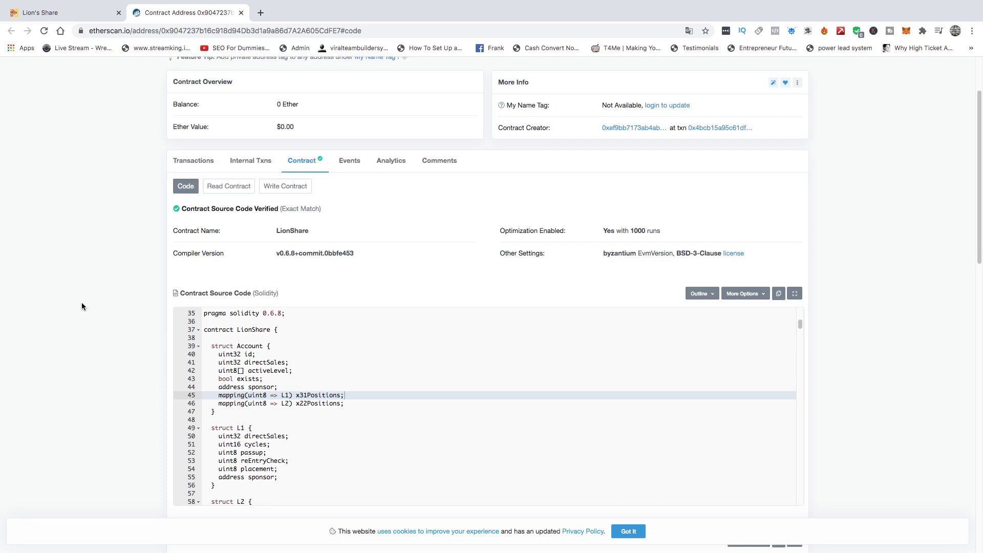
{"action": "scroll", "coordinate": [82, 306], "scroll_direction": "up", "scroll_amount": 2}
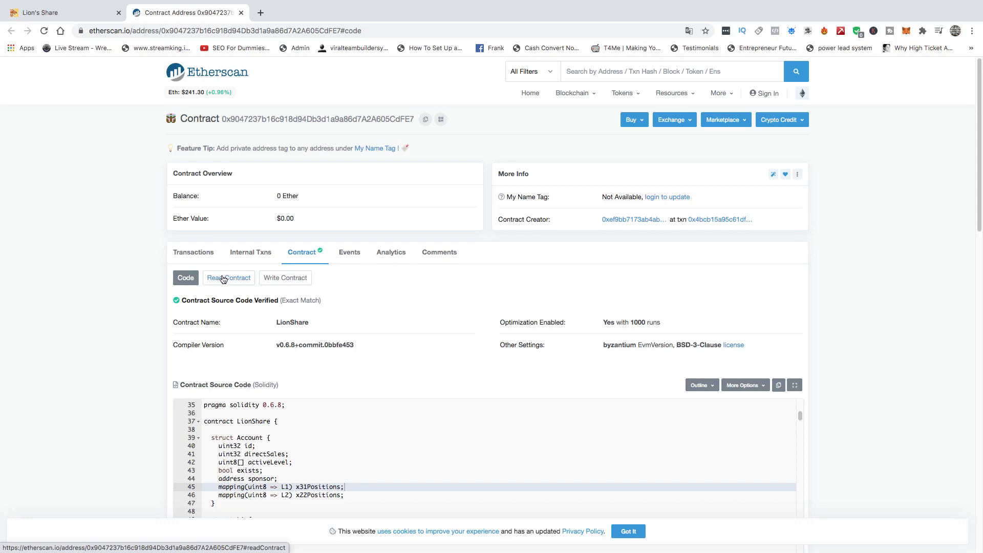
- Check the Read Contract values, then view the addLevel and compLevel write functions
{"action": "left_click", "coordinate": [233, 280]}
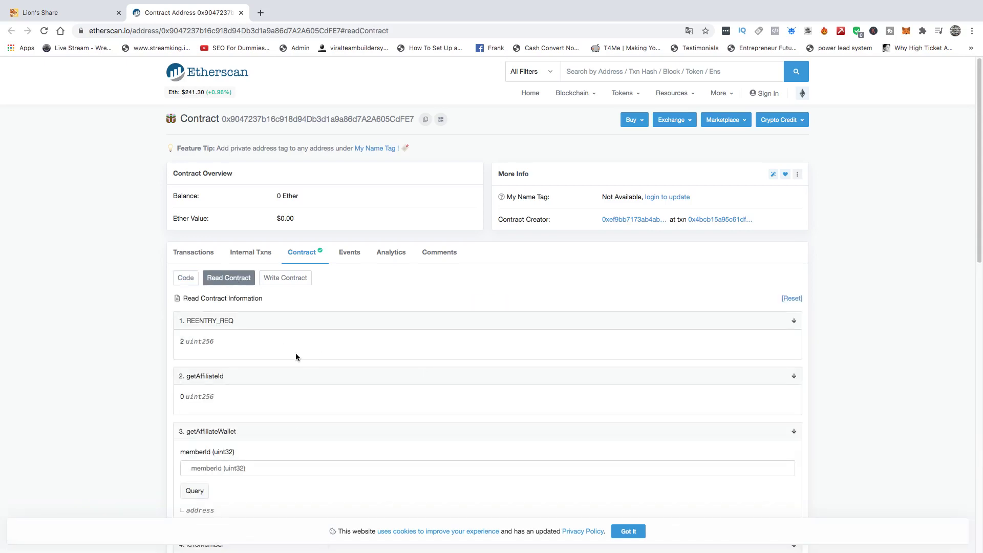
{"action": "scroll", "coordinate": [307, 364], "scroll_direction": "down", "scroll_amount": 2}
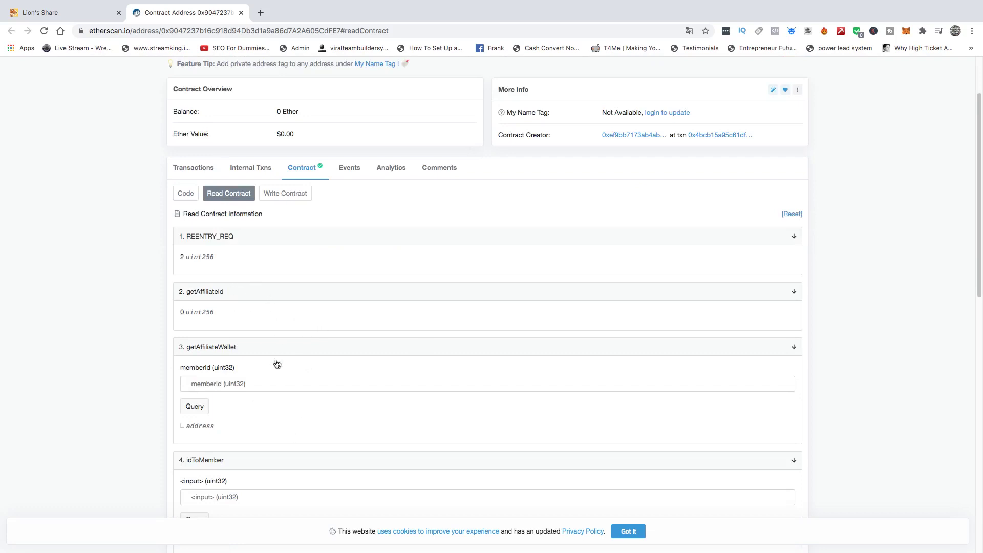
{"action": "scroll", "coordinate": [278, 361], "scroll_direction": "up", "scroll_amount": 1}
{"action": "left_click", "coordinate": [284, 214]}
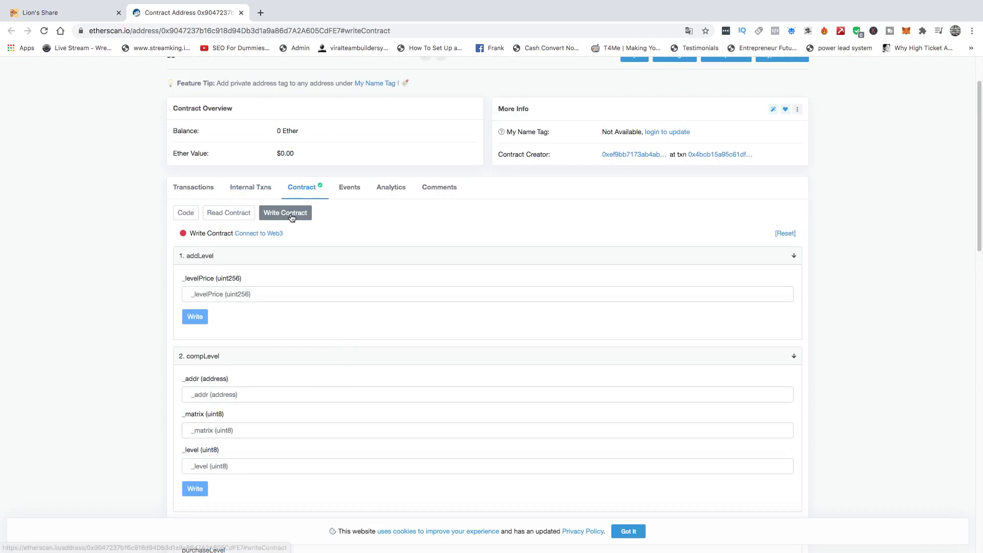
{"action": "scroll", "coordinate": [291, 218], "scroll_direction": "up", "scroll_amount": 2}
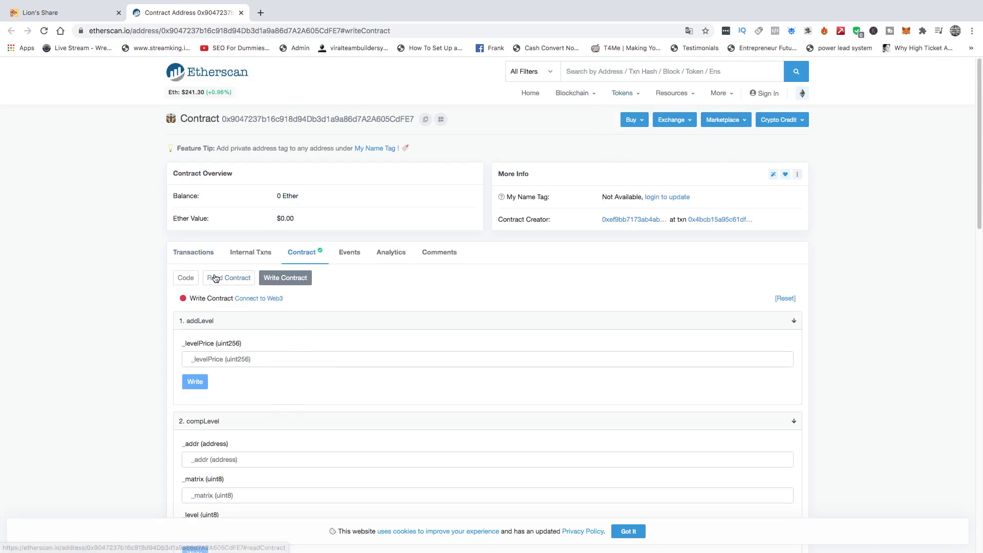
- Switch to the Code tab to show the LionShare contract's verified source
{"action": "left_click", "coordinate": [181, 283]}
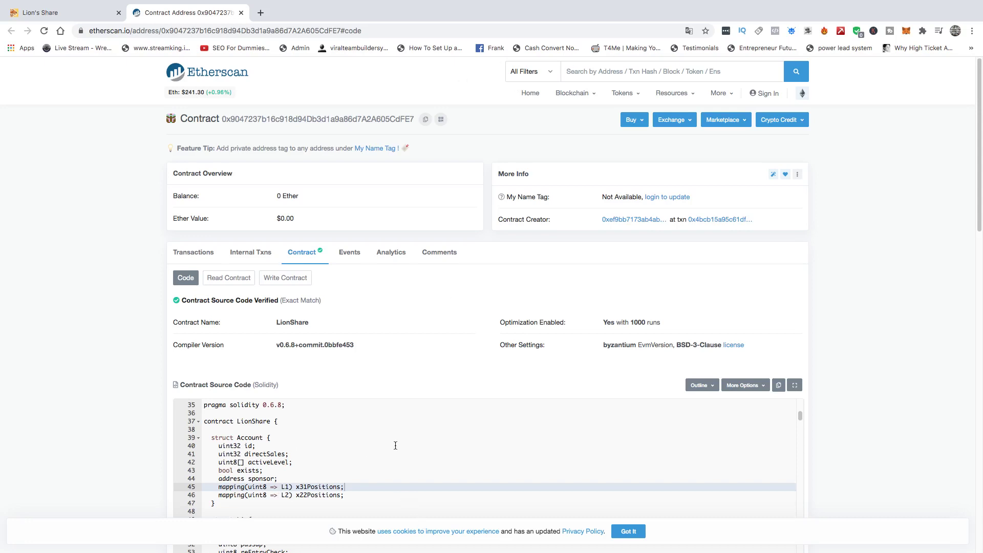
{"action": "scroll", "coordinate": [839, 244], "scroll_direction": "down", "scroll_amount": 3}
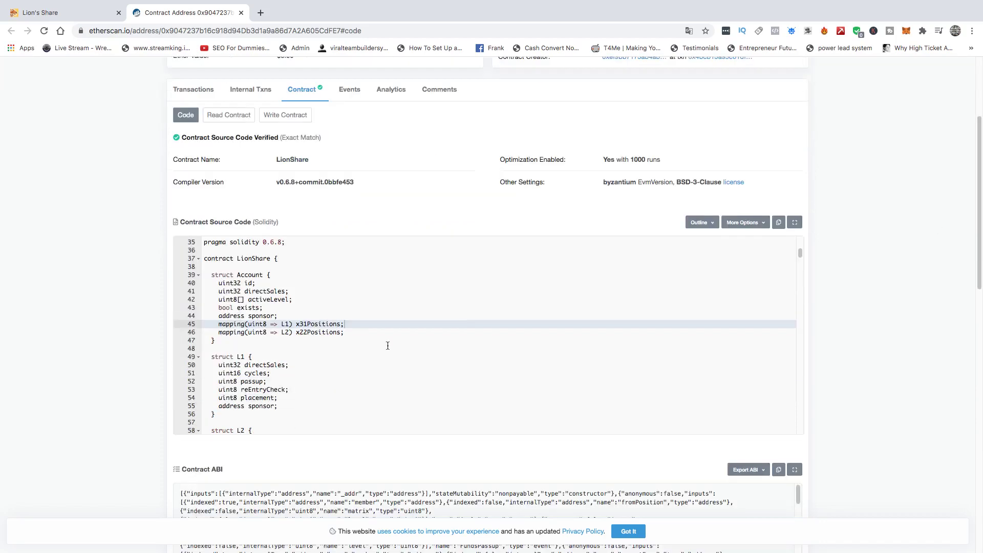
{"action": "scroll", "coordinate": [525, 403], "scroll_direction": "up", "scroll_amount": 3}
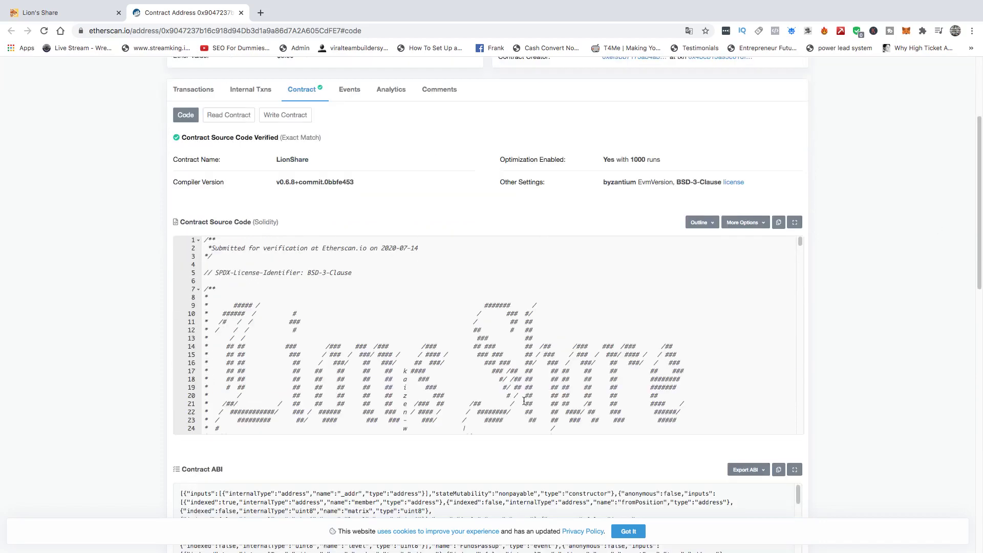
{"action": "scroll", "coordinate": [682, 435], "scroll_direction": "up", "scroll_amount": 3}
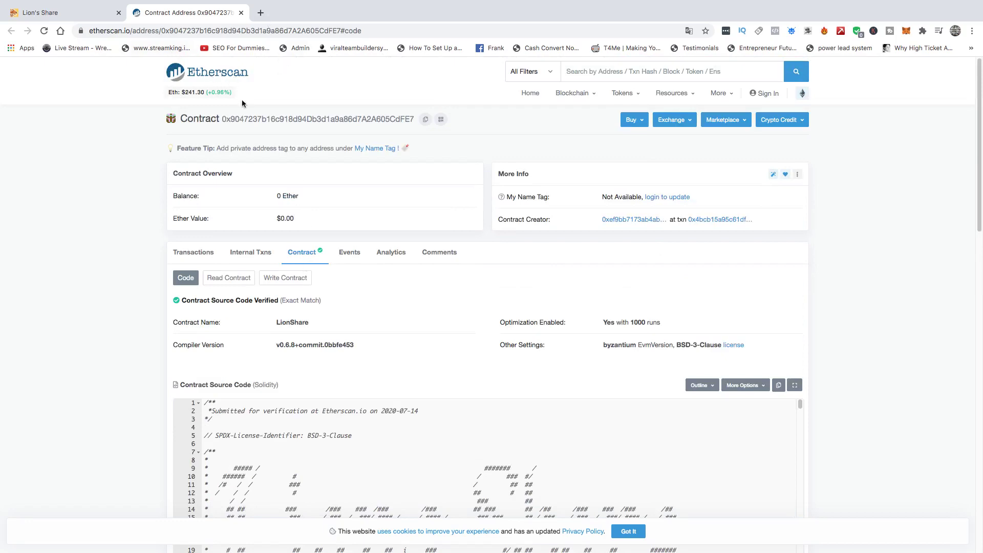
{"action": "scroll", "coordinate": [902, 352], "scroll_direction": "down", "scroll_amount": 15}
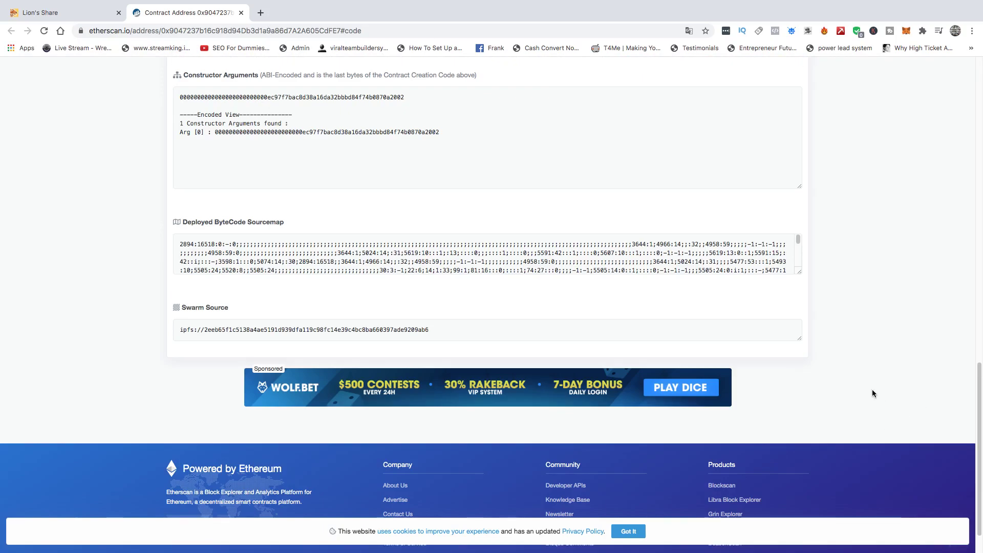
{"action": "scroll", "coordinate": [948, 254], "scroll_direction": "up", "scroll_amount": 10}
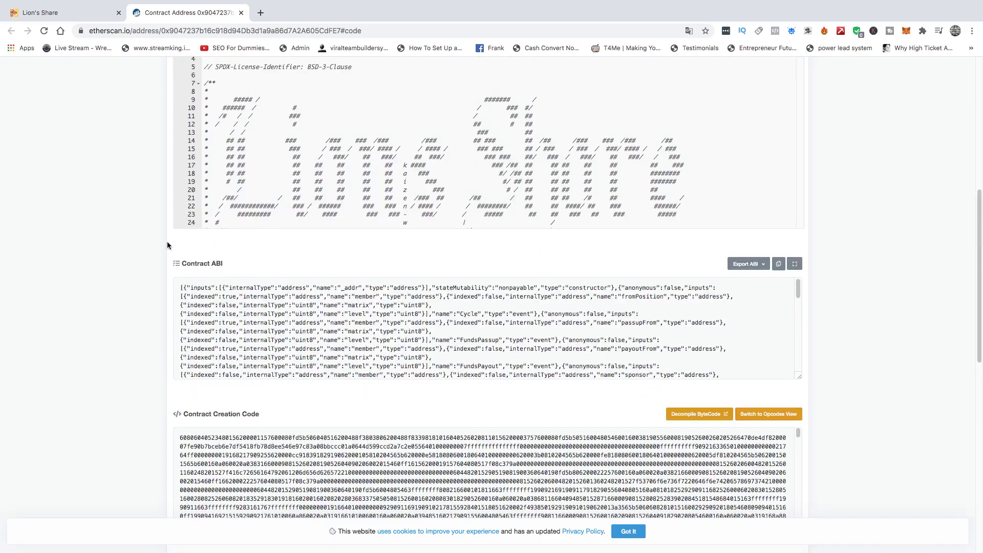
{"action": "scroll", "coordinate": [176, 254], "scroll_direction": "up", "scroll_amount": 8}
{"action": "scroll", "coordinate": [533, 299], "scroll_direction": "down", "scroll_amount": 2}
{"action": "scroll", "coordinate": [522, 367], "scroll_direction": "down", "scroll_amount": 1}
{"action": "scroll", "coordinate": [312, 342], "scroll_direction": "up", "scroll_amount": 1}
{"action": "scroll", "coordinate": [544, 395], "scroll_direction": "down", "scroll_amount": 5}
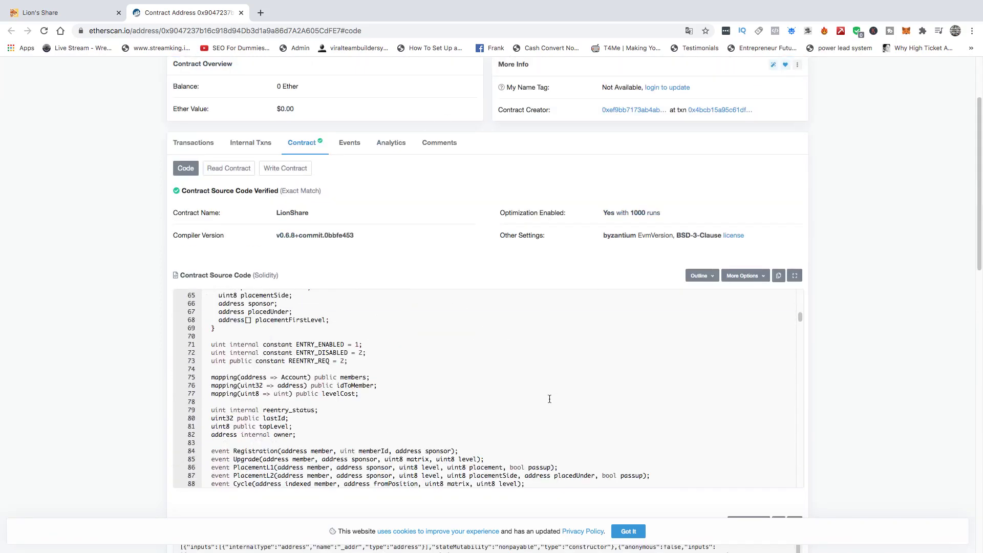
{"action": "scroll", "coordinate": [520, 375], "scroll_direction": "down", "scroll_amount": 5}
{"action": "scroll", "coordinate": [522, 376], "scroll_direction": "up", "scroll_amount": 10}
{"action": "scroll", "coordinate": [521, 377], "scroll_direction": "up", "scroll_amount": 3}
{"action": "scroll", "coordinate": [541, 419], "scroll_direction": "down", "scroll_amount": 5}
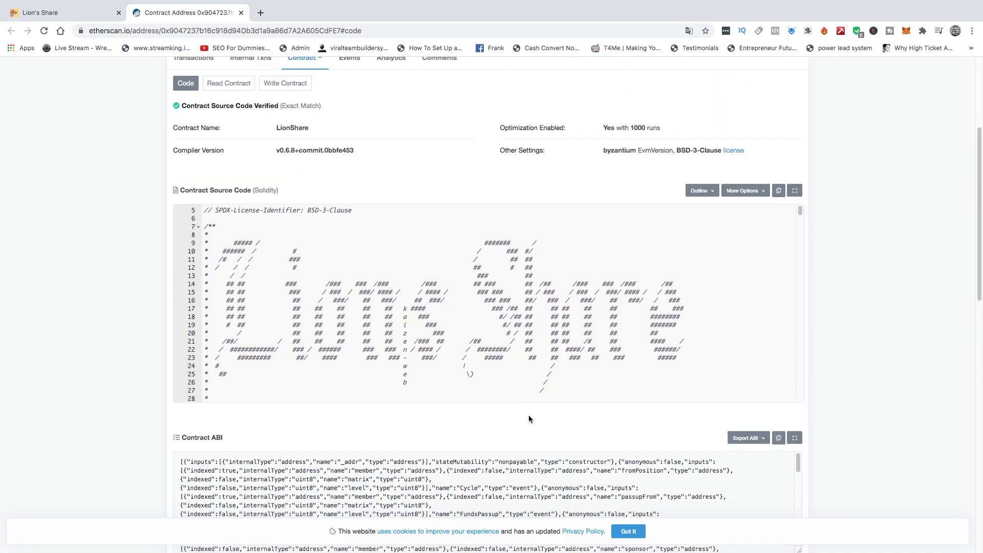
{"action": "scroll", "coordinate": [501, 300], "scroll_direction": "down", "scroll_amount": 10}
{"action": "scroll", "coordinate": [474, 297], "scroll_direction": "down", "scroll_amount": 10}
{"action": "scroll", "coordinate": [474, 297], "scroll_direction": "down", "scroll_amount": 10}
{"action": "scroll", "coordinate": [471, 299], "scroll_direction": "down", "scroll_amount": 5}
{"action": "scroll", "coordinate": [471, 299], "scroll_direction": "down", "scroll_amount": 10}
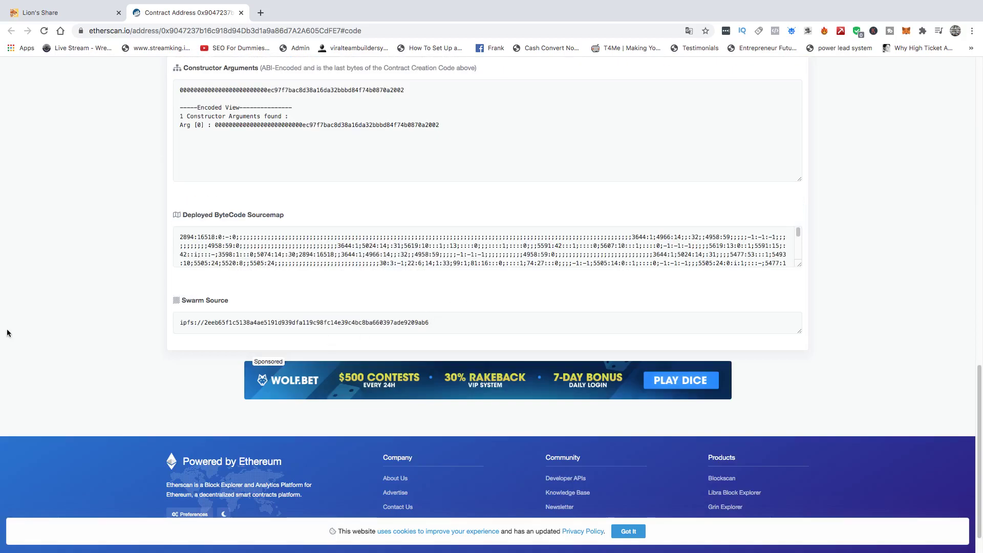
{"action": "scroll", "coordinate": [179, 283], "scroll_direction": "up", "scroll_amount": 2}
{"action": "scroll", "coordinate": [179, 285], "scroll_direction": "up", "scroll_amount": 1}
{"action": "scroll", "coordinate": [142, 226], "scroll_direction": "up", "scroll_amount": 4}
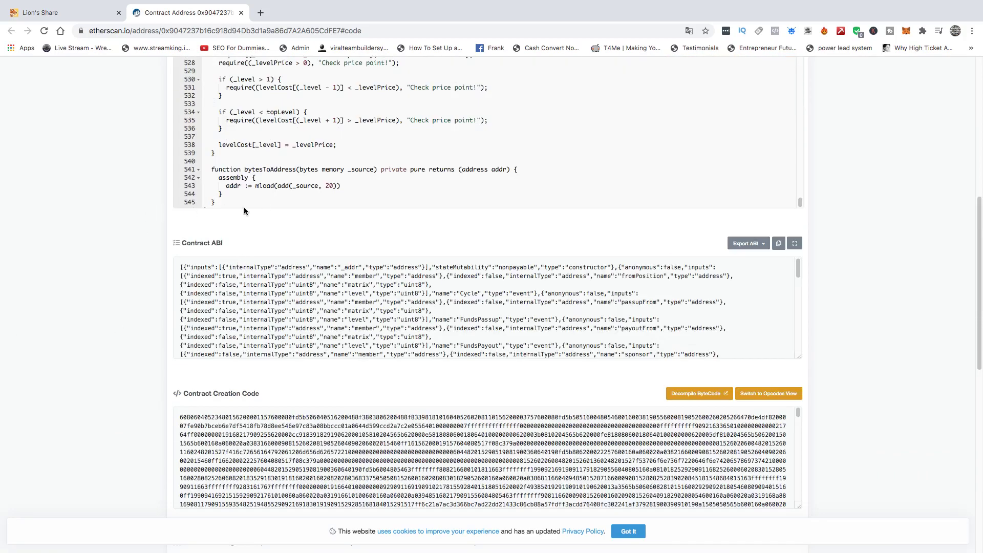
{"action": "scroll", "coordinate": [97, 251], "scroll_direction": "up", "scroll_amount": 5}
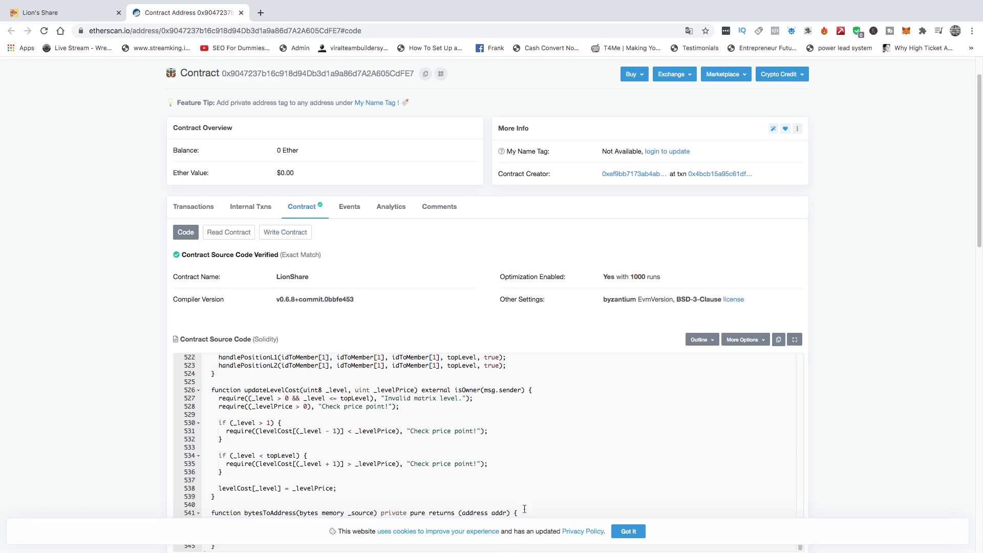
- Highlight the updateLevelCost code, then list the contract's 3,434 transactions
{"action": "left_click_drag", "start_coordinate": [525, 510], "coordinate": [329, 390]}
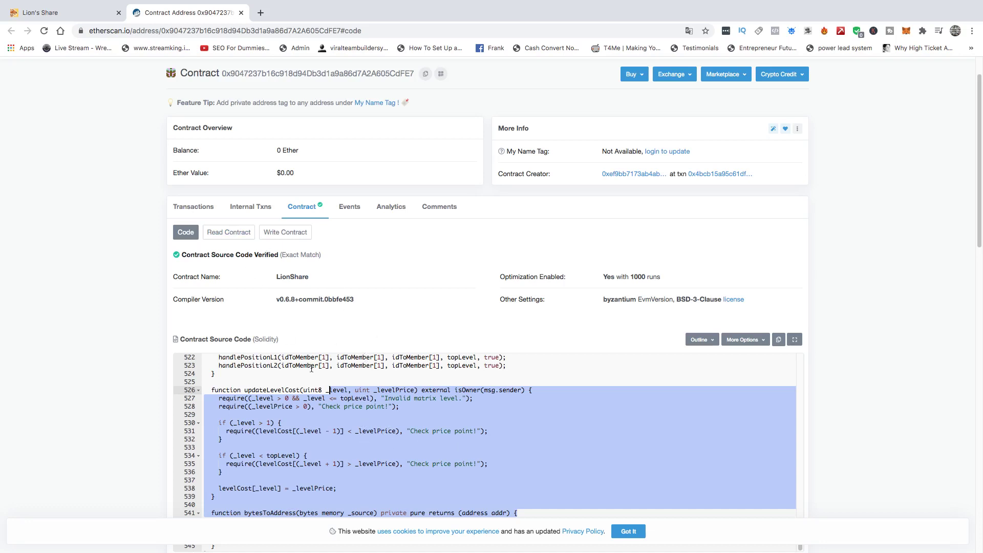
{"action": "left_click", "coordinate": [192, 206]}
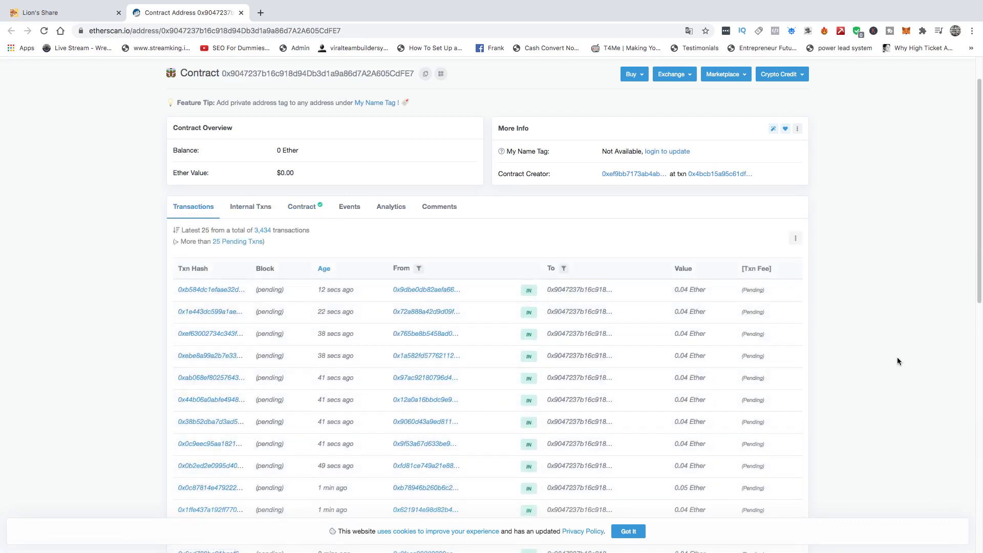
{"action": "scroll", "coordinate": [887, 356], "scroll_direction": "down", "scroll_amount": 5}
{"action": "scroll", "coordinate": [528, 353], "scroll_direction": "up", "scroll_amount": 6}
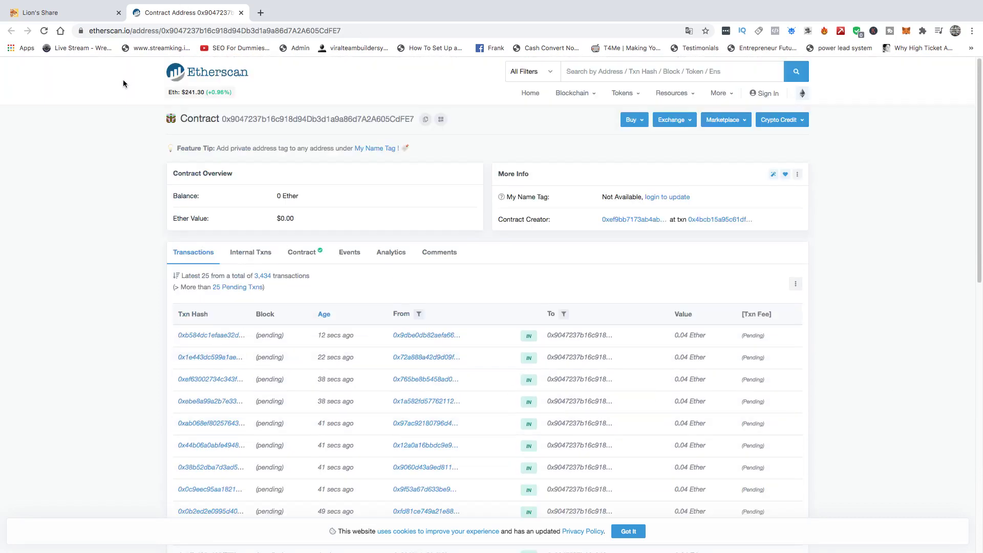
- Reopen the Contract code view, with updateLevelCost still marked near line 526
{"action": "left_click", "coordinate": [314, 256]}
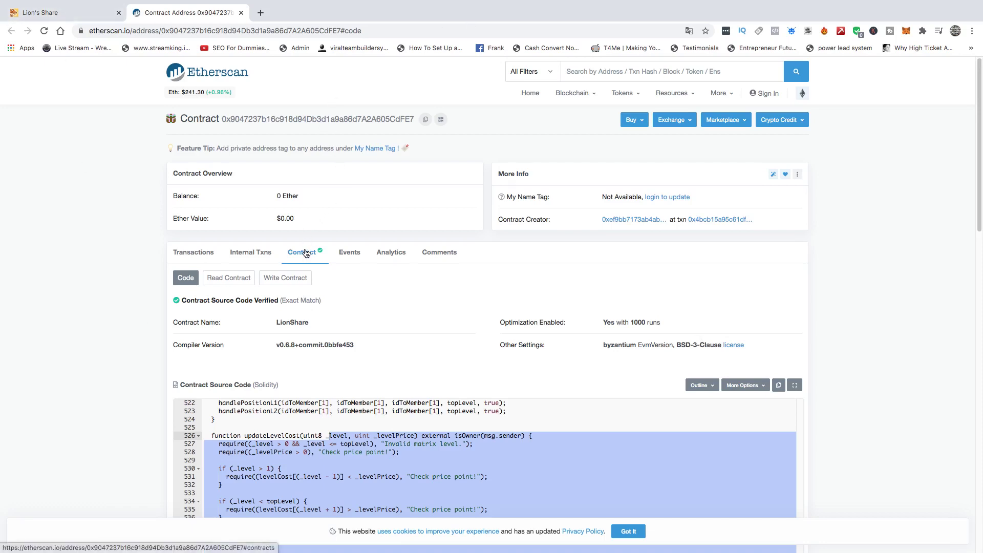
- Switch to the Lion's Share browser tab to reach its homepage
{"action": "left_click", "coordinate": [73, 13]}
{"action": "scroll", "coordinate": [477, 456], "scroll_direction": "up", "scroll_amount": 10}
{"action": "scroll", "coordinate": [477, 457], "scroll_direction": "up", "scroll_amount": 10}
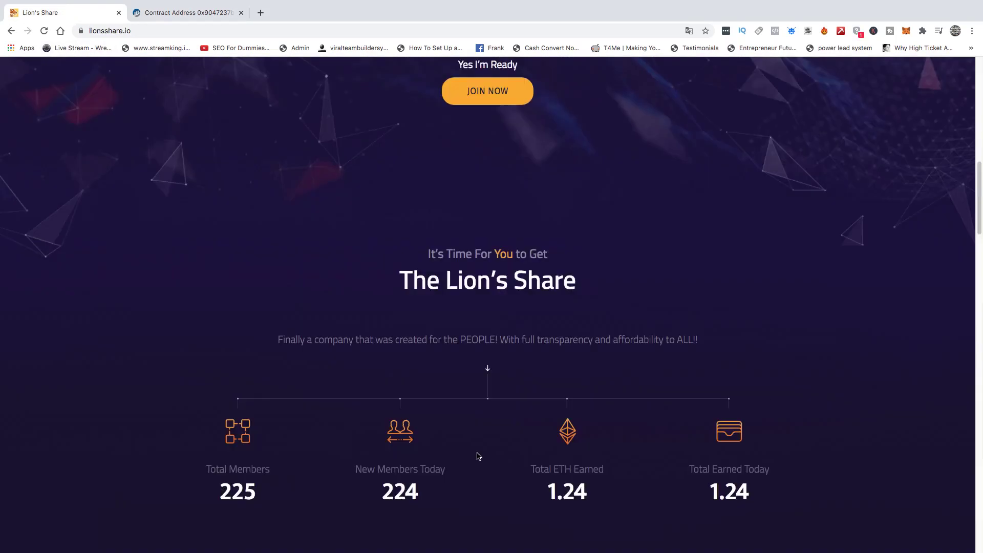
{"action": "scroll", "coordinate": [477, 457], "scroll_direction": "up", "scroll_amount": 8}
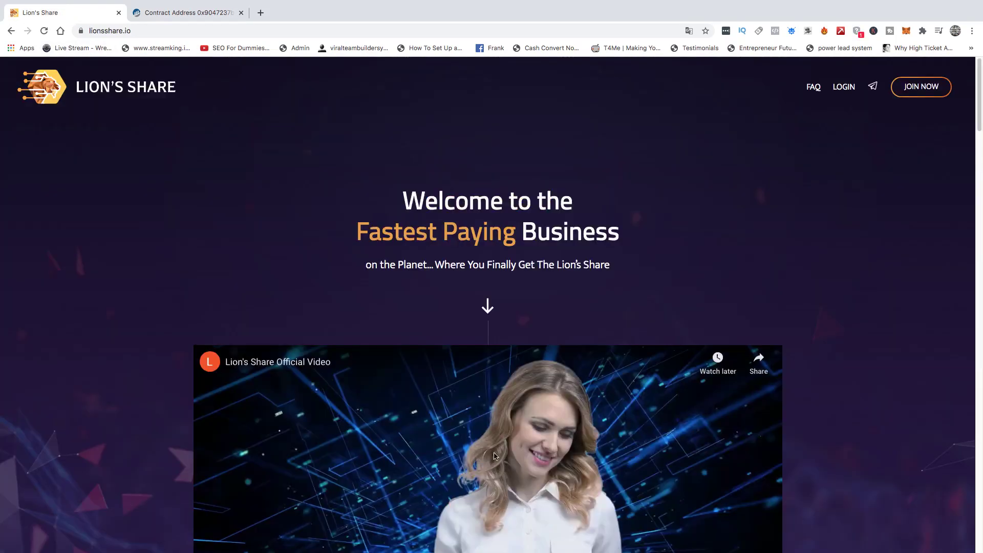
{"action": "scroll", "coordinate": [619, 454], "scroll_direction": "down", "scroll_amount": 3}
{"action": "scroll", "coordinate": [679, 468], "scroll_direction": "up", "scroll_amount": 3}
{"action": "scroll", "coordinate": [680, 469], "scroll_direction": "down", "scroll_amount": 10}
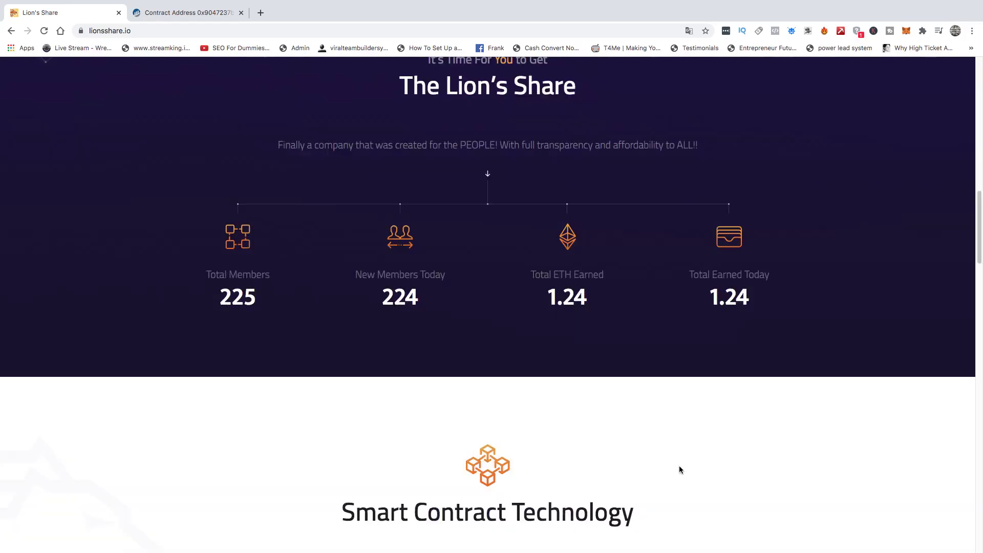